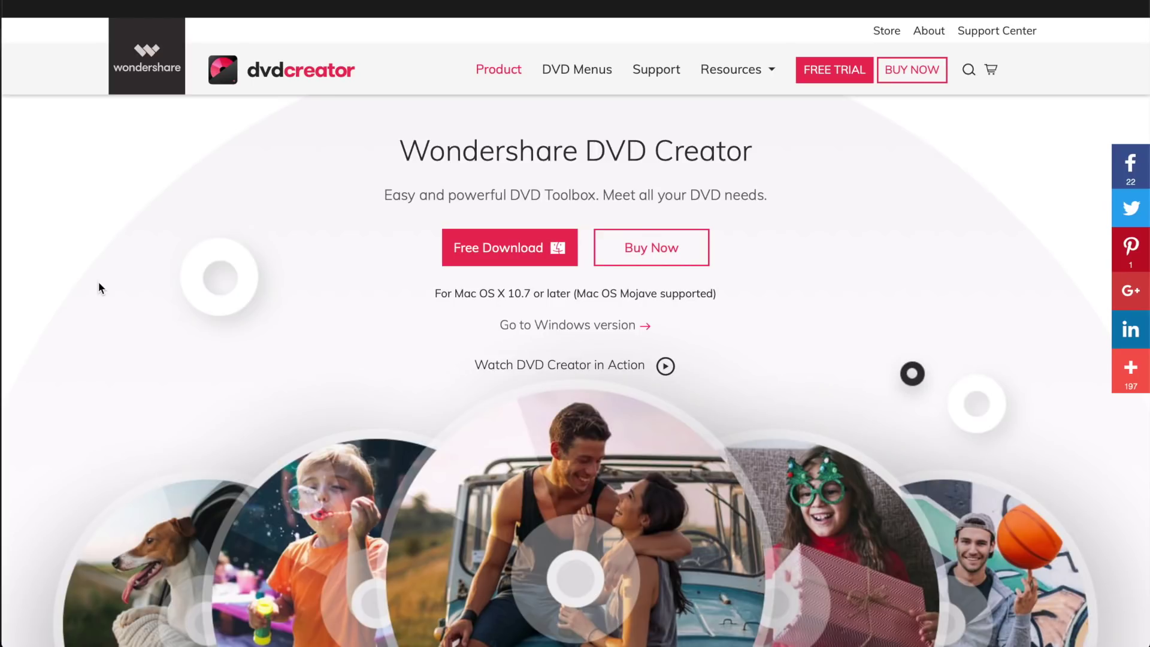
Scroll the DVD Creator page past Burn Video and One Click to the built-in video editor section
scroll(99, 287, "down", 2)
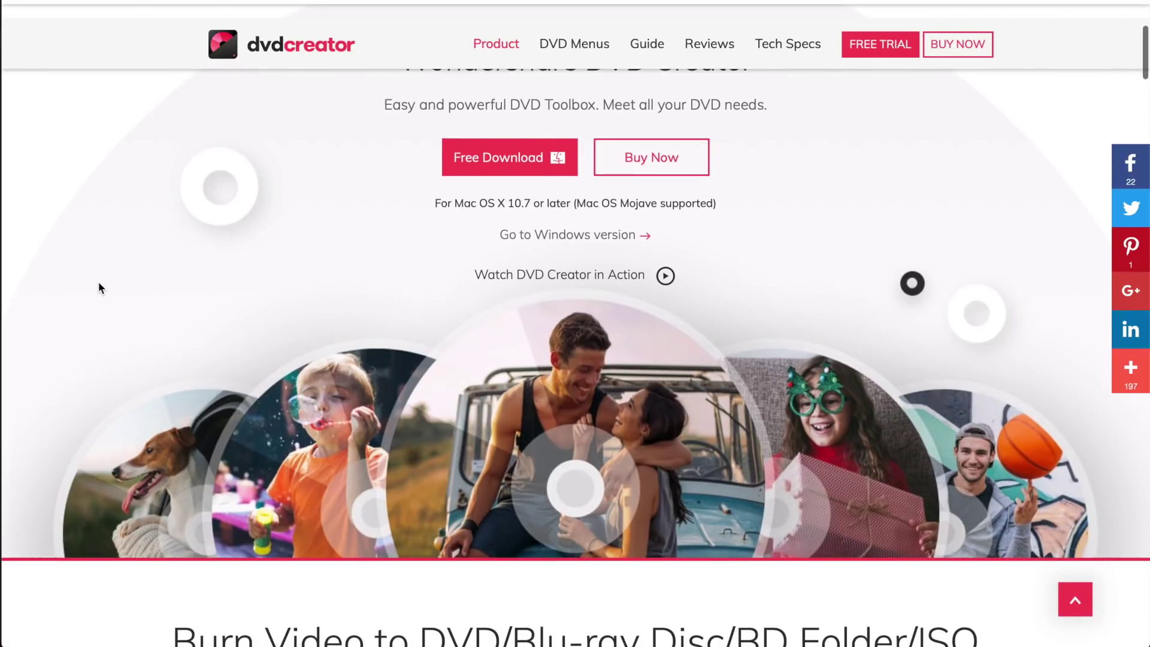
scroll(98, 288, "down", 3)
scroll(99, 283, "down", 5)
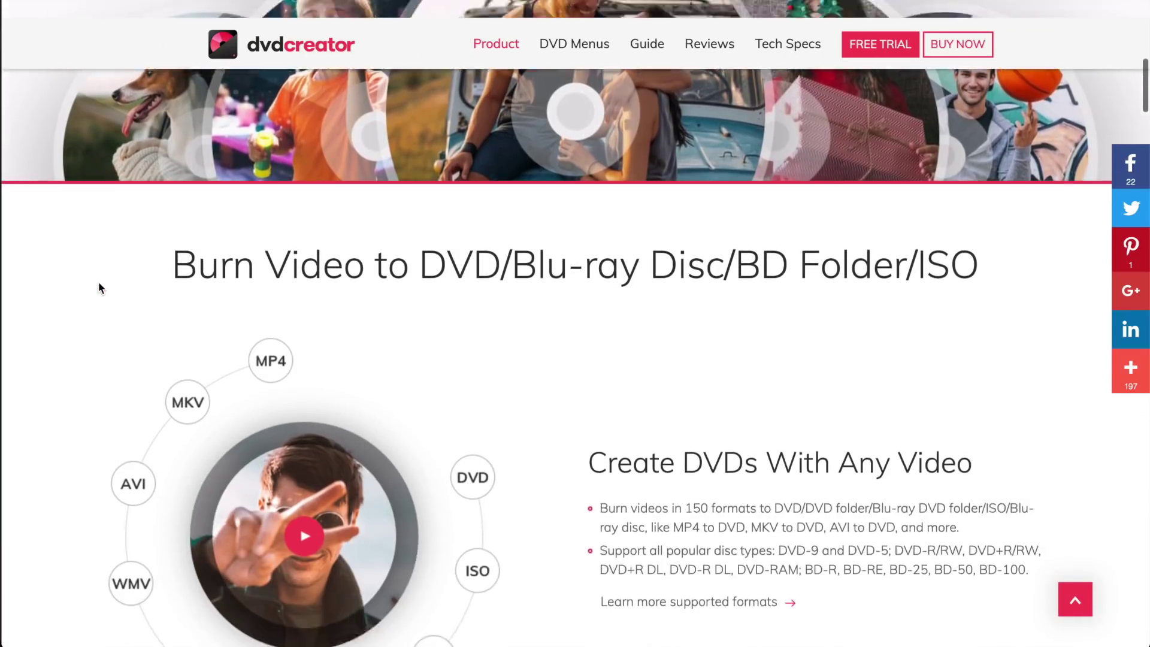
scroll(99, 288, "down", 2)
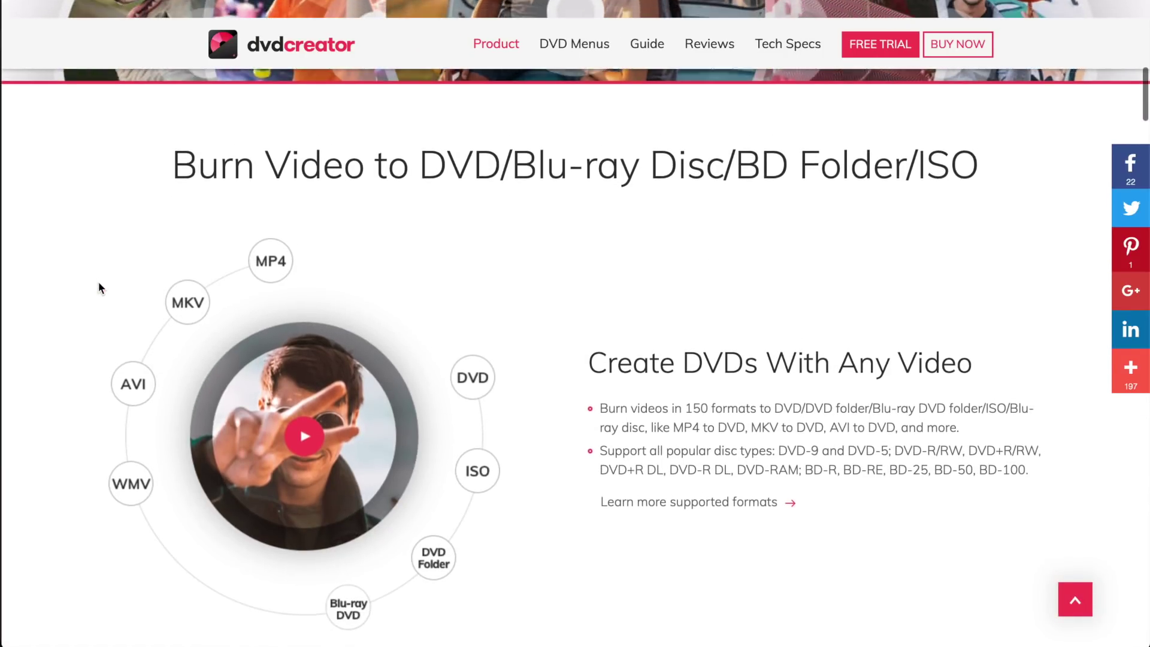
scroll(99, 288, "down", 1)
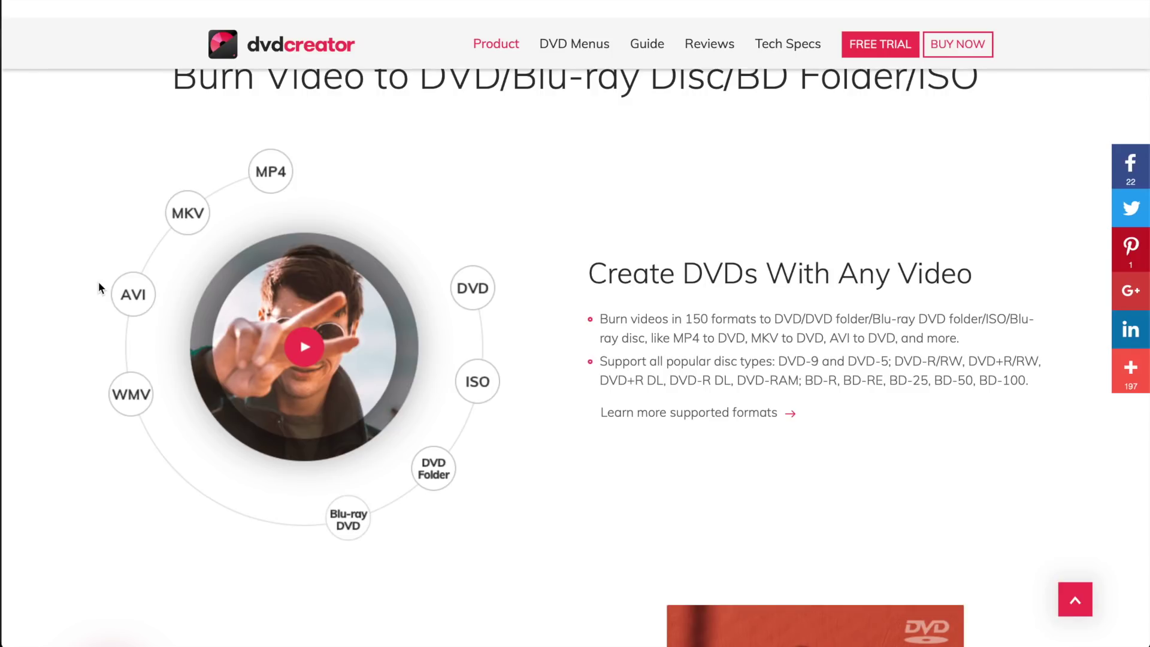
scroll(99, 288, "down", 3)
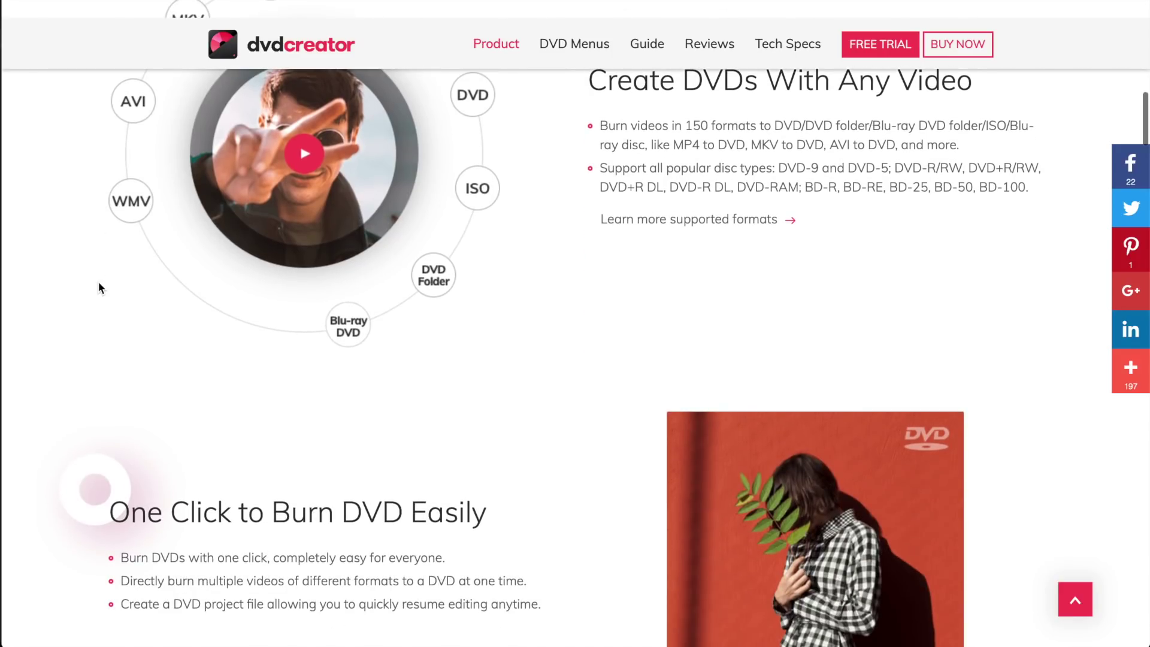
scroll(99, 288, "down", 2)
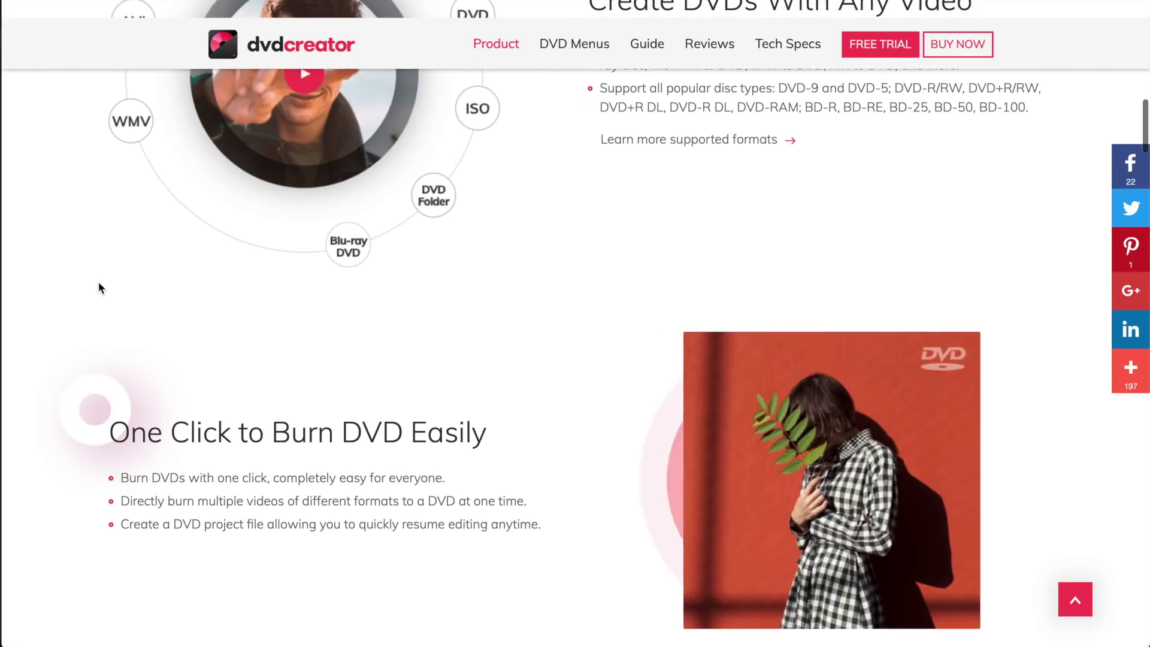
scroll(99, 288, "down", 5)
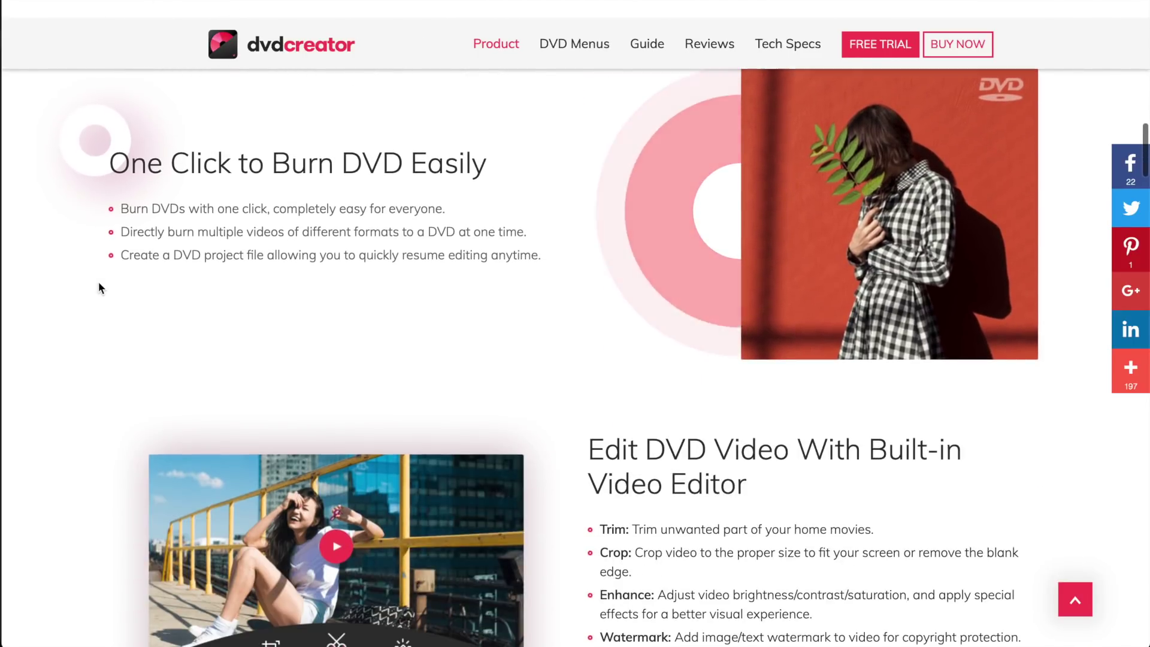
scroll(100, 288, "down", 1)
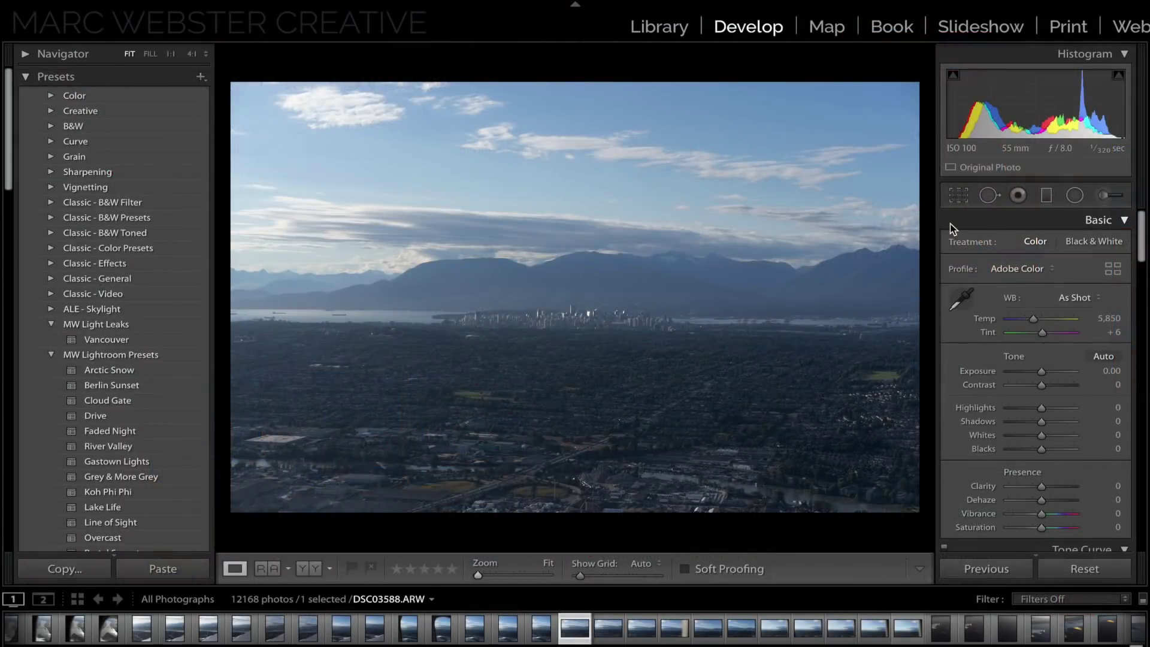
Flip the city skyline photo's crop frame to portrait orientation
key("r")
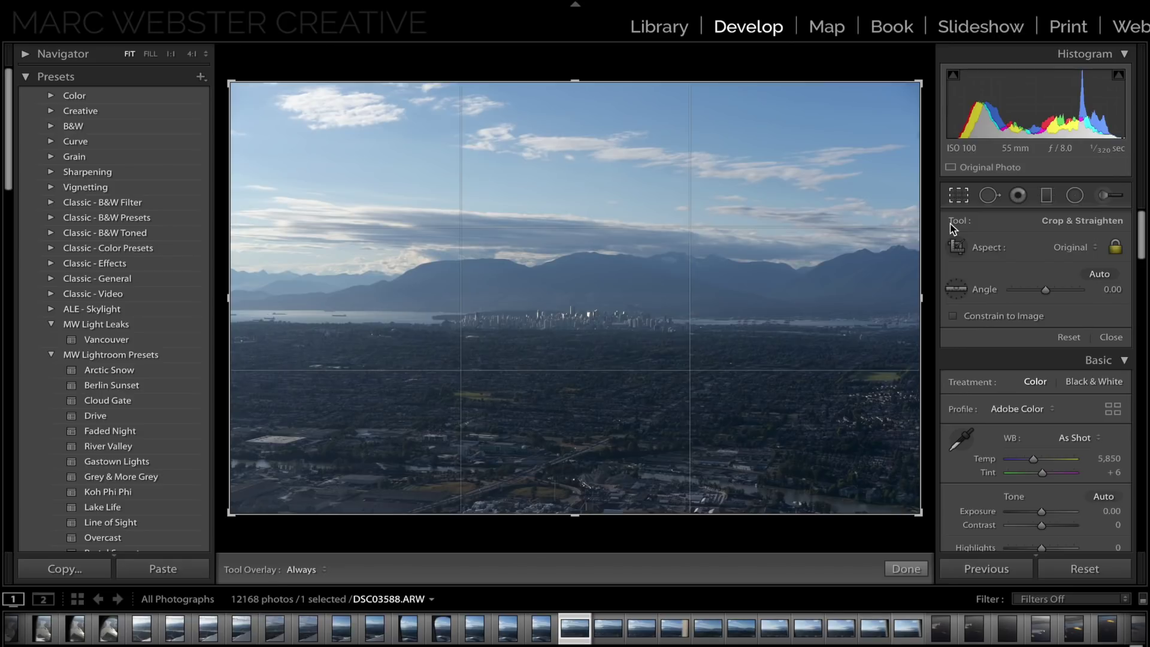
key("x")
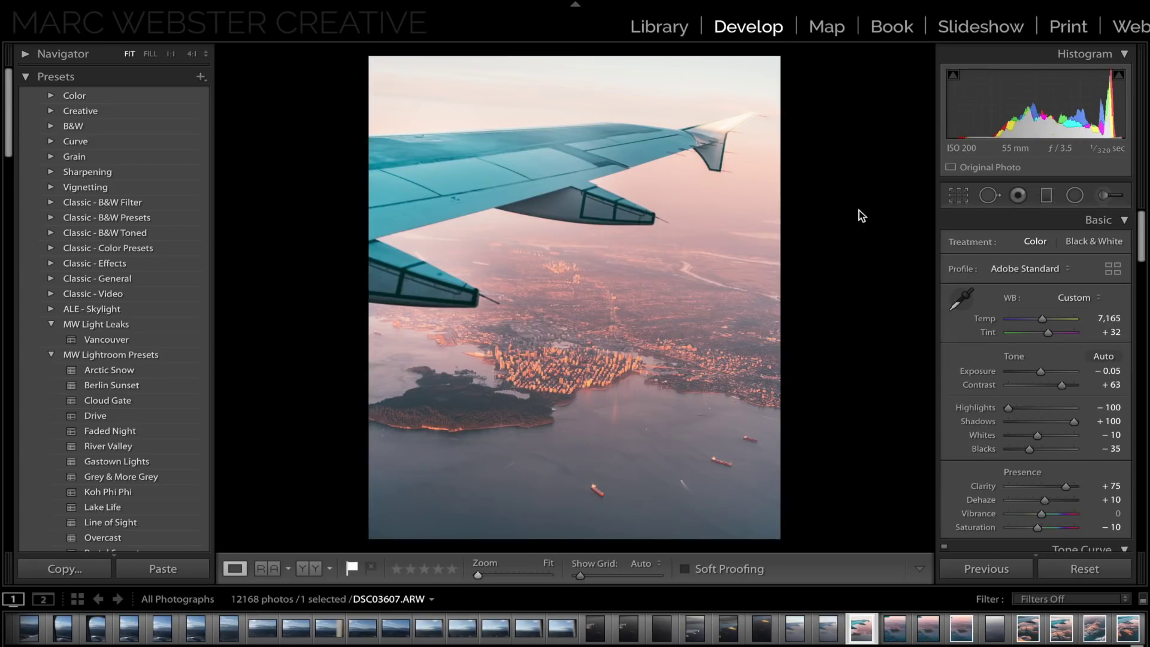
View the airplane photo as a Visualize Spots map with a raised threshold
left_click(989, 195)
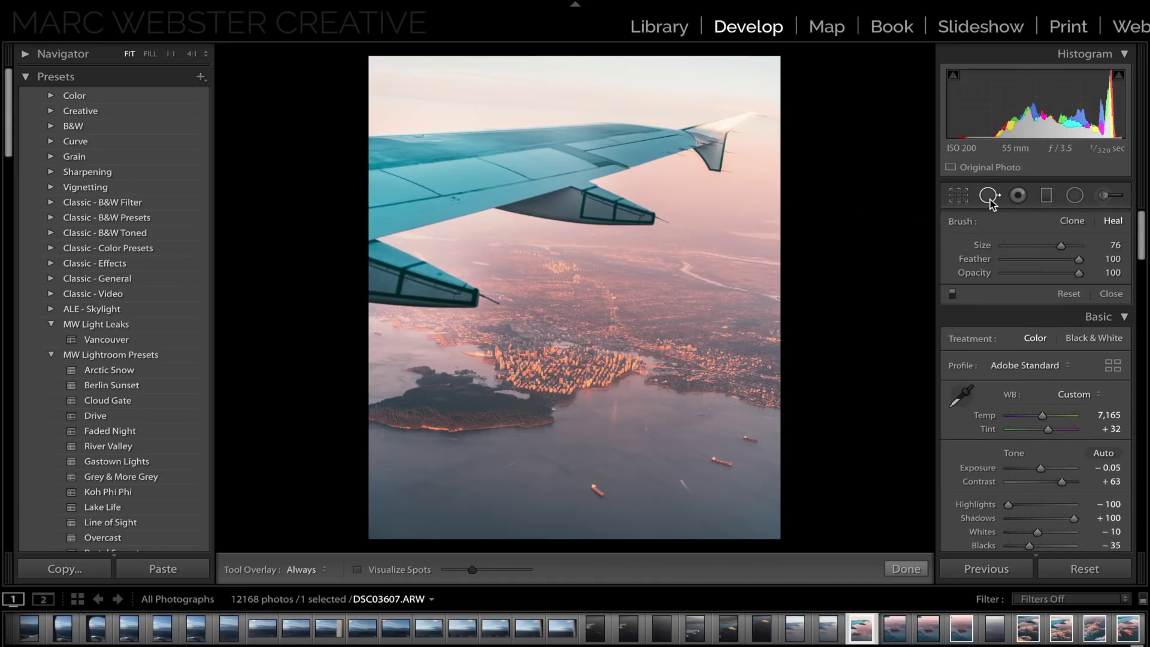
left_click(356, 569)
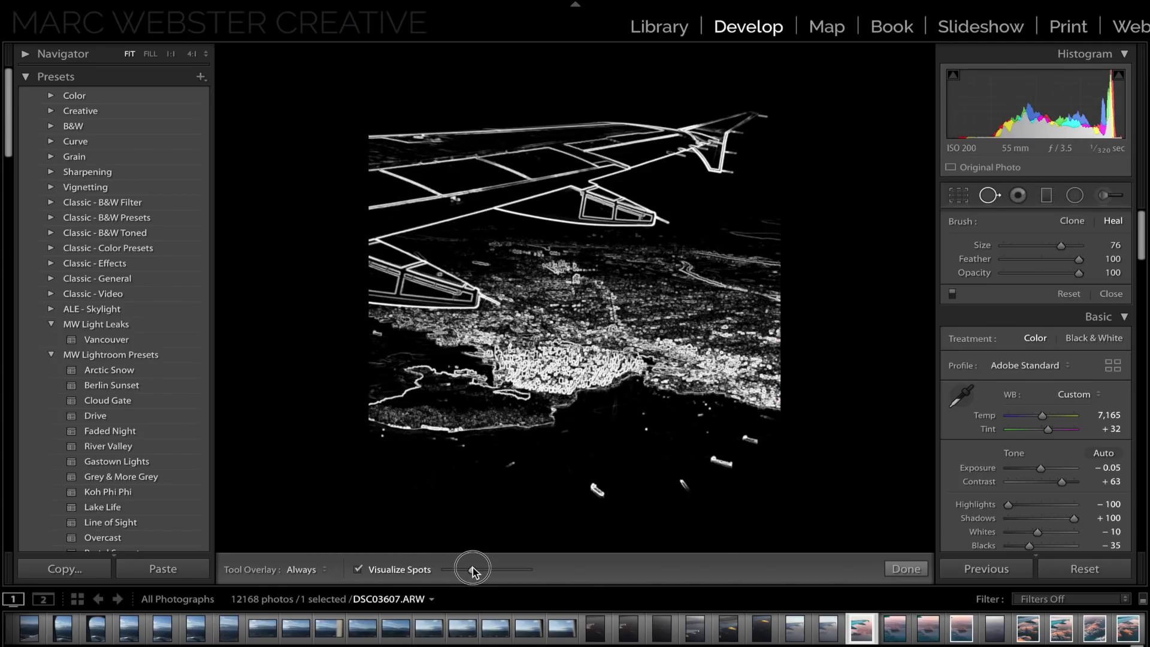
mouse_move(472, 567)
left_mouse_down()
mouse_move(502, 570)
mouse_move(486, 570)
left_mouse_up()
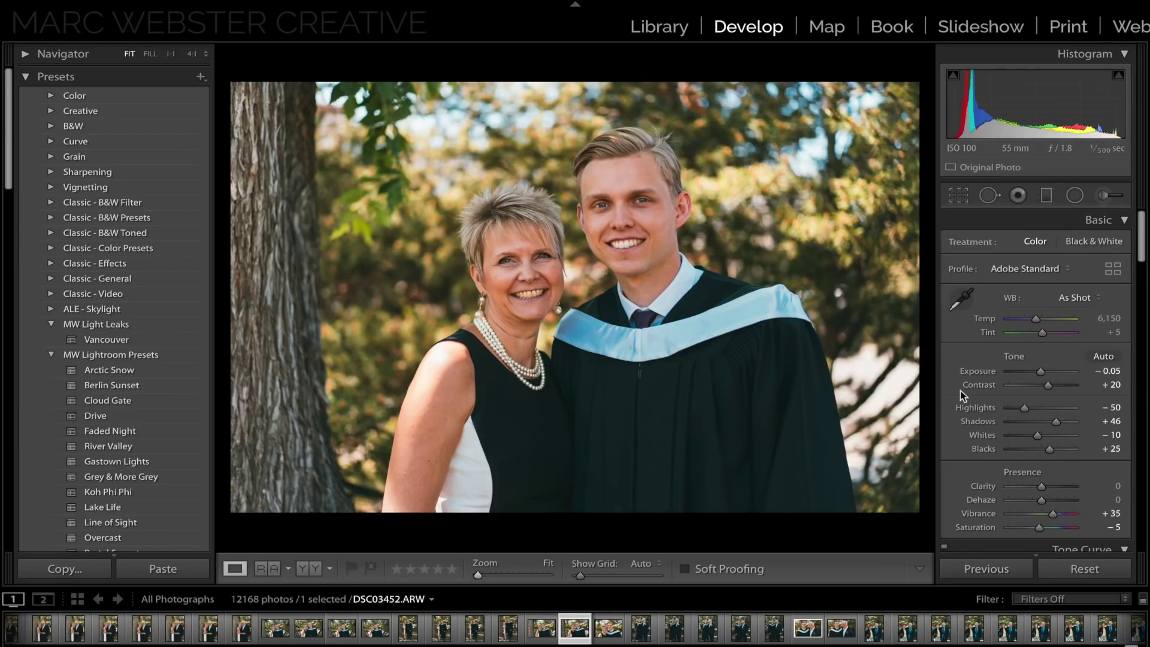
scroll(958, 394, "down", 10)
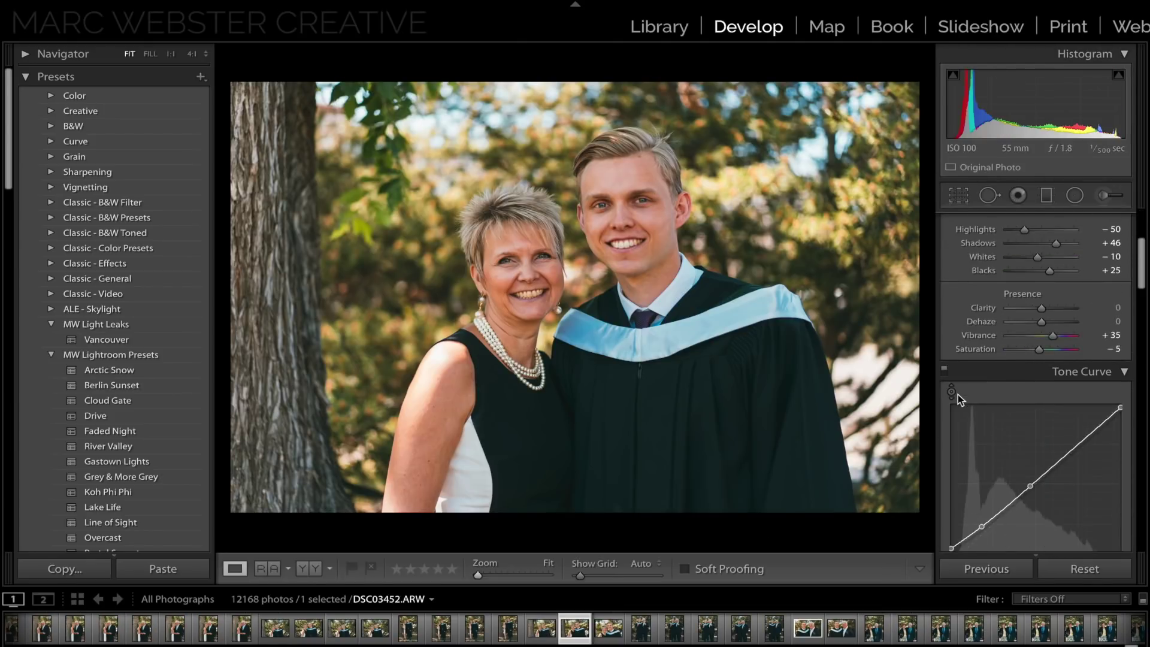
Set the graduation portrait's Orange hue to -5 and Red hue to +13 with the targeted tool
scroll(957, 394, "down", 3)
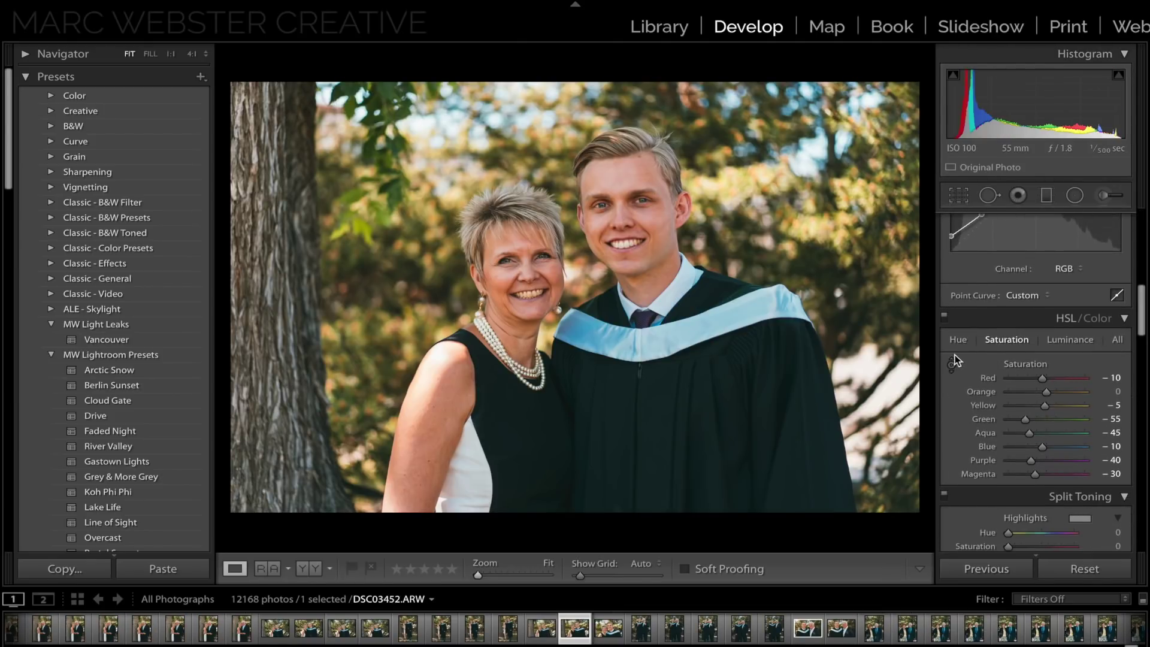
left_click(958, 340)
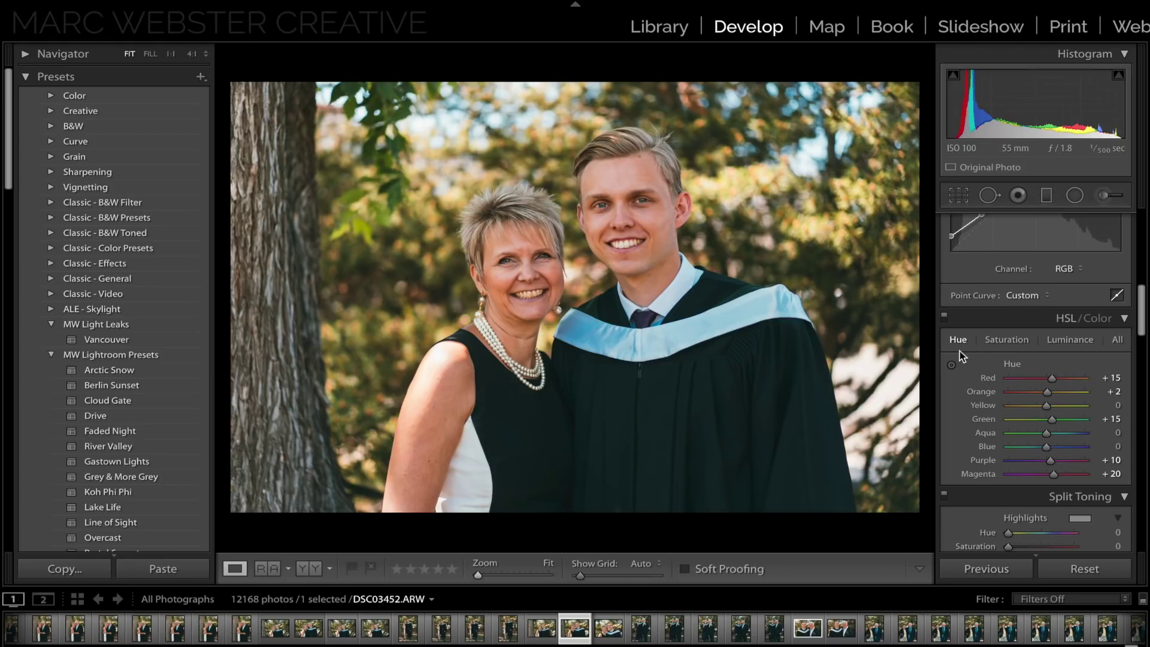
left_click(951, 364)
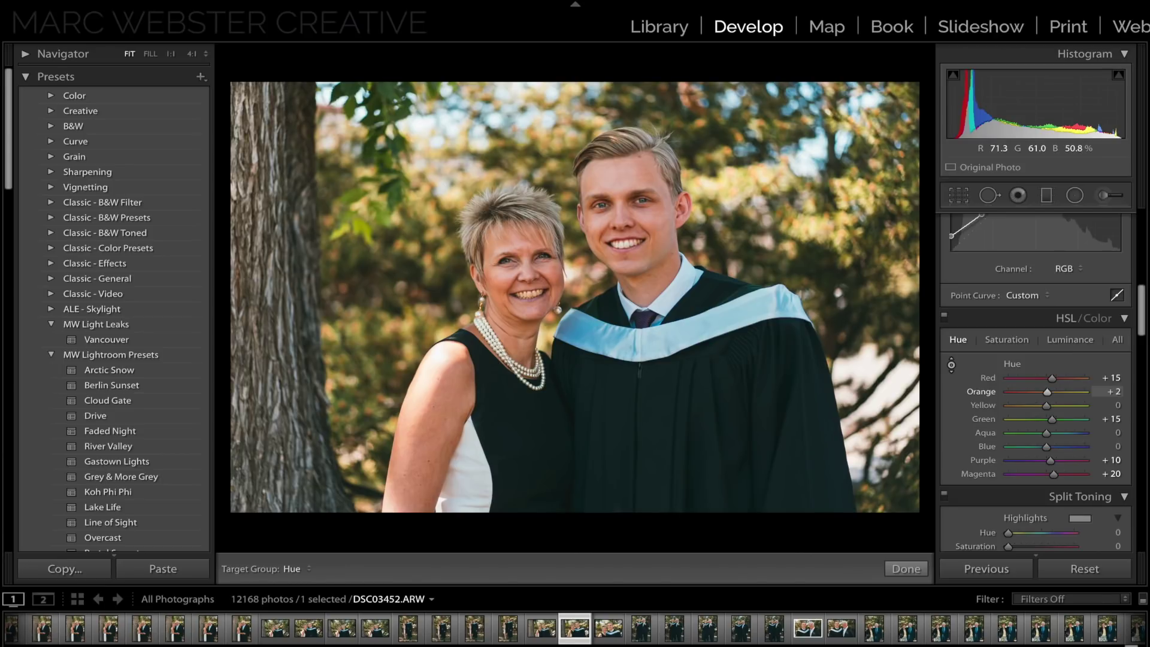
key("Down")
key("Down")
key("Down")
key("Down")
key("Down")
key("Down")
key("Up")
key("Up")
key("Up")
key("Up")
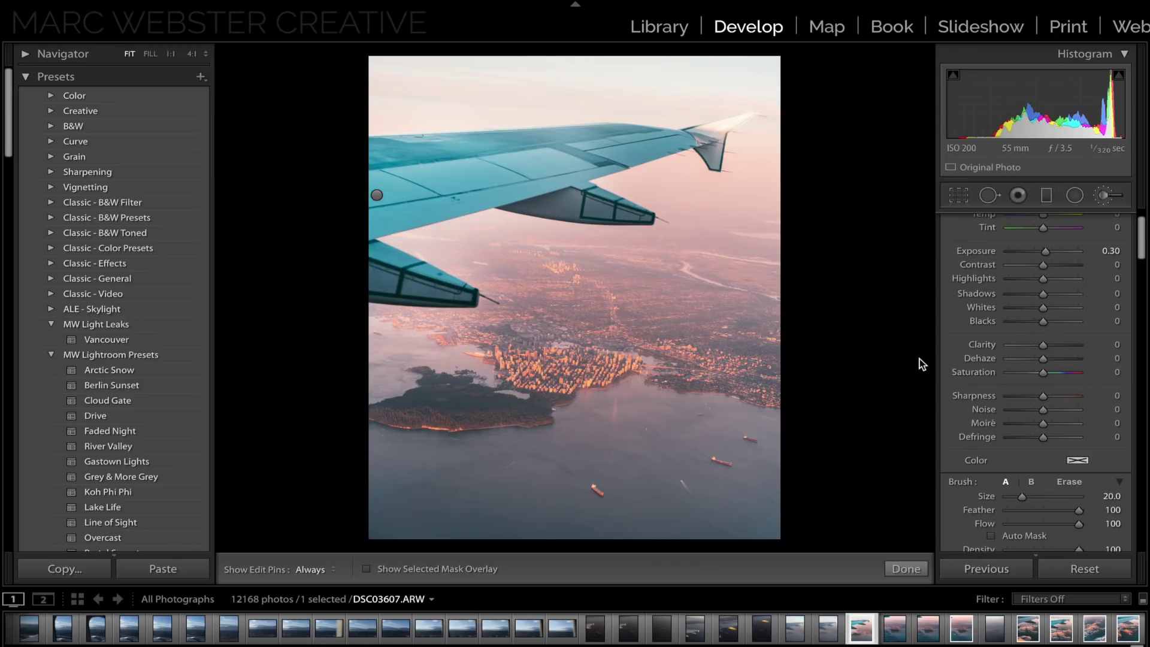
Give the wing brush a pale yellow-green tint (H 63, S 32)
scroll(1007, 380, "up", 2)
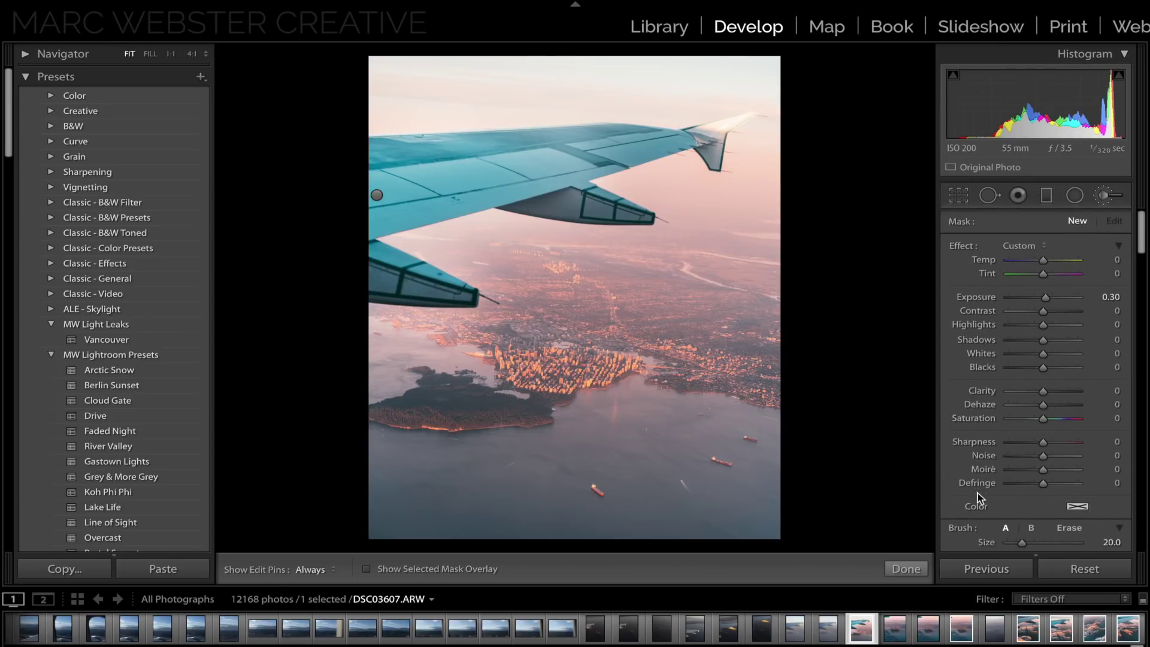
left_click(1076, 507)
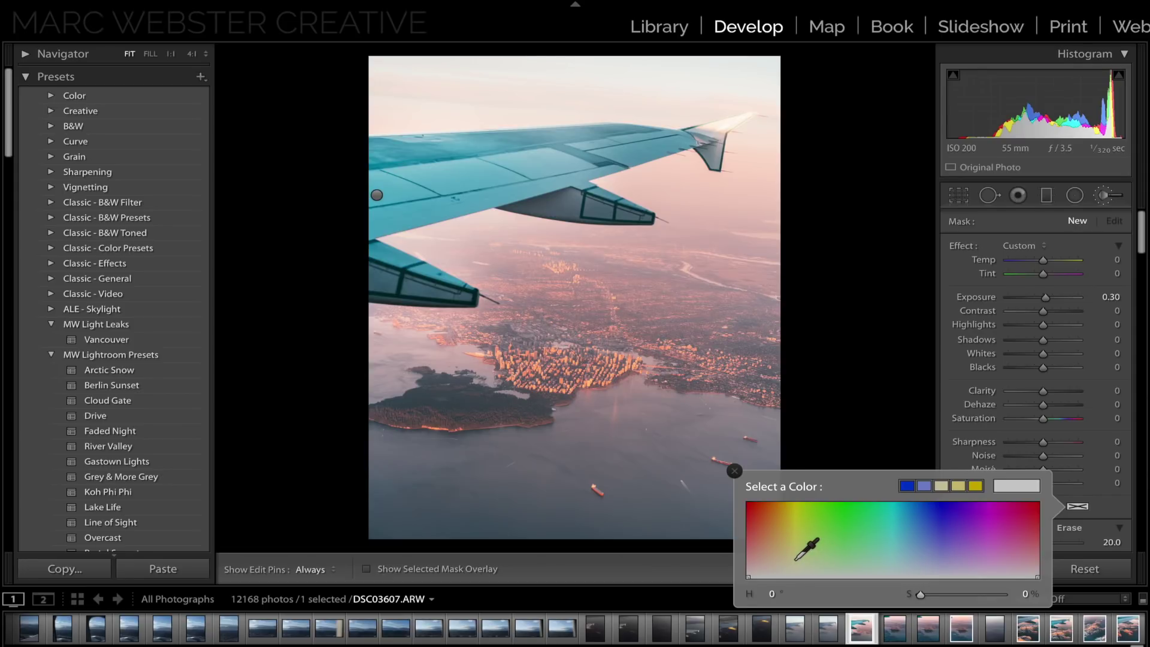
left_click(797, 552)
left_click(1078, 511)
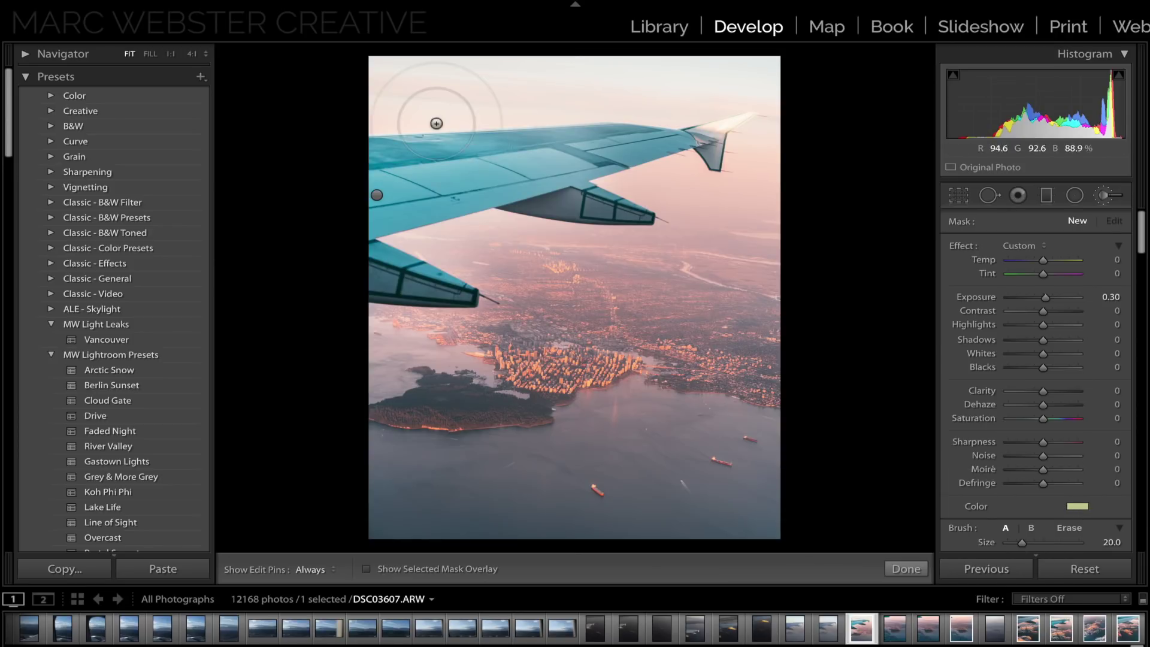
Paint the 0.30 exposure brush stroke over the airplane wing and finish brushing
key("h")
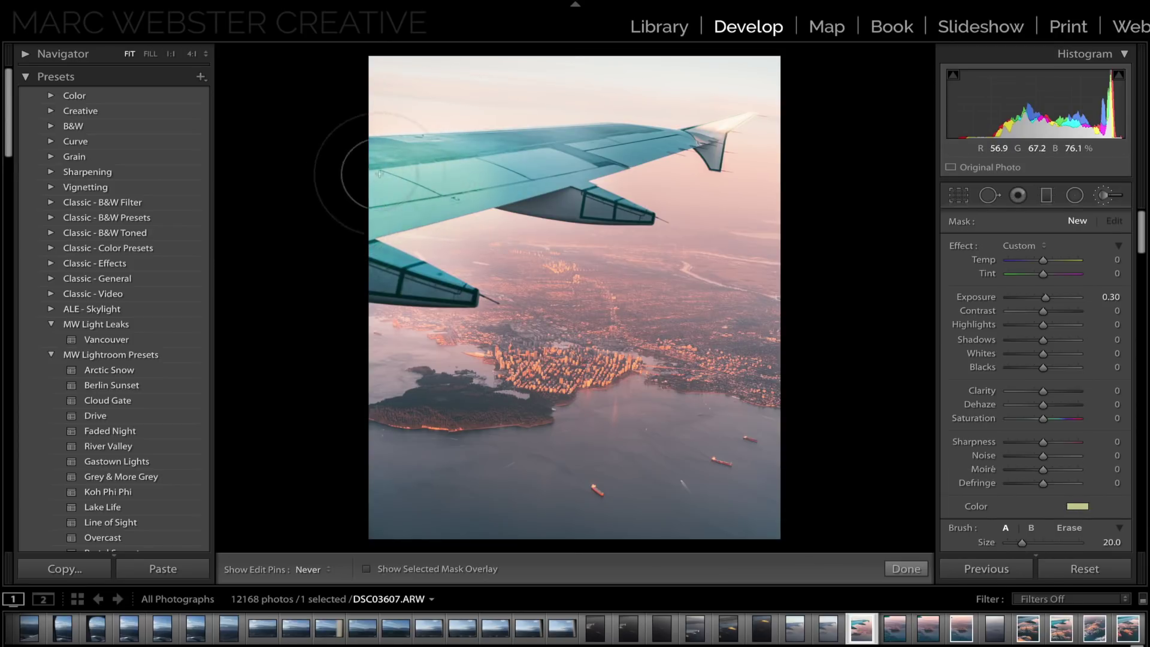
mouse_move(379, 173)
left_mouse_down()
mouse_move(599, 153)
mouse_move(617, 138)
left_mouse_up()
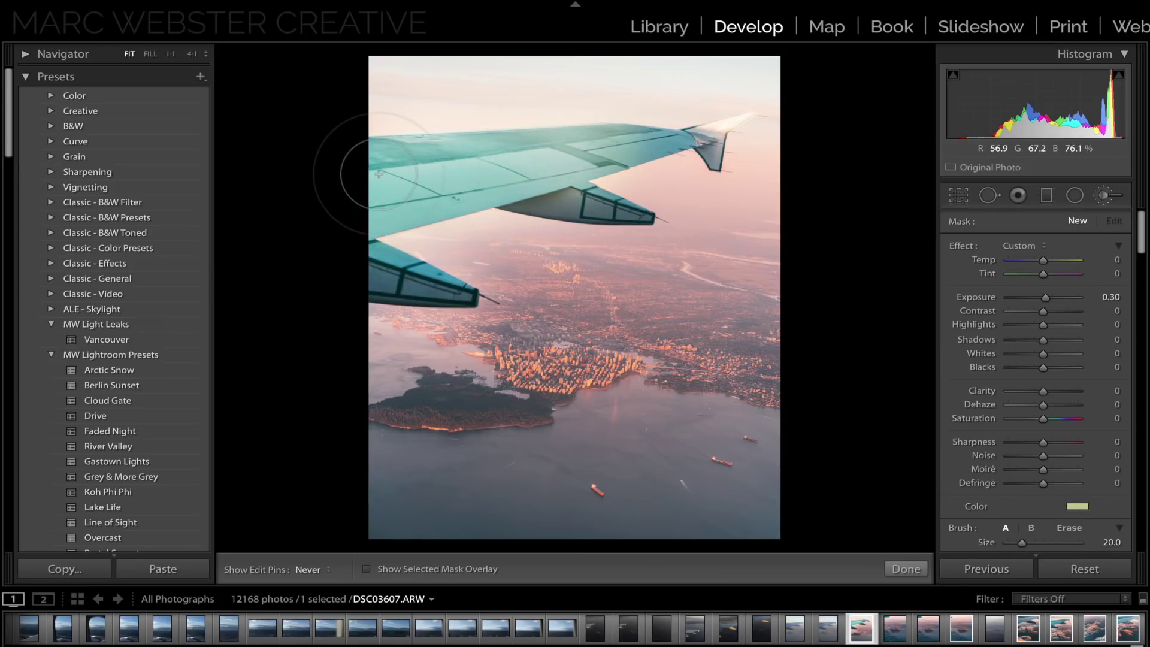
key("h")
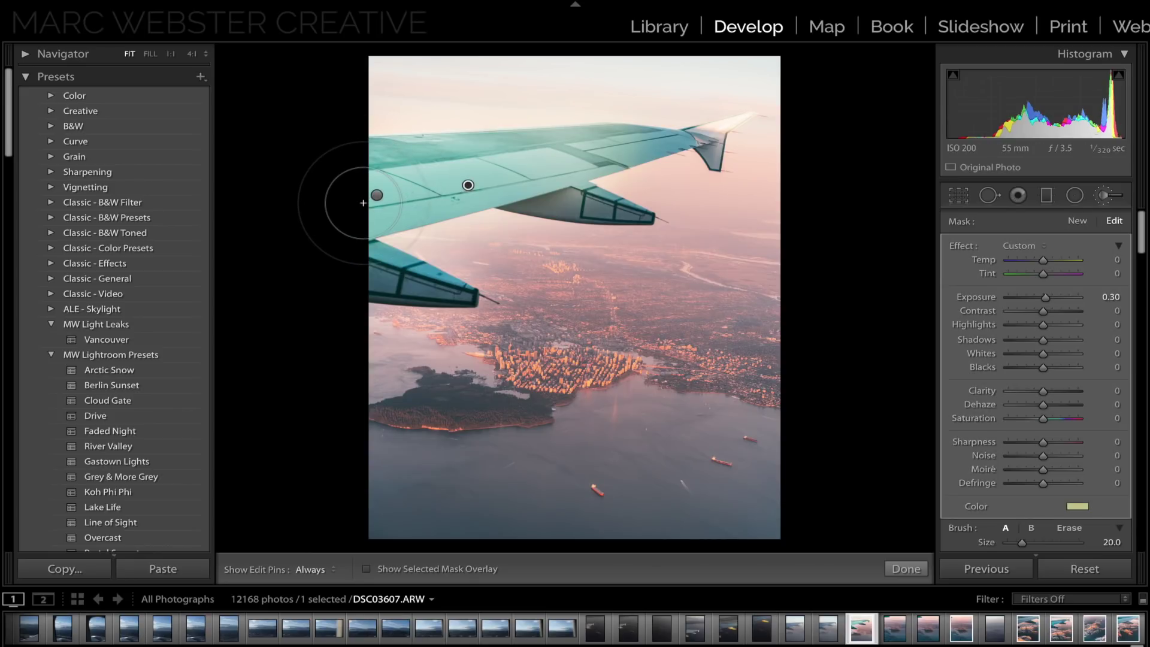
key("k")
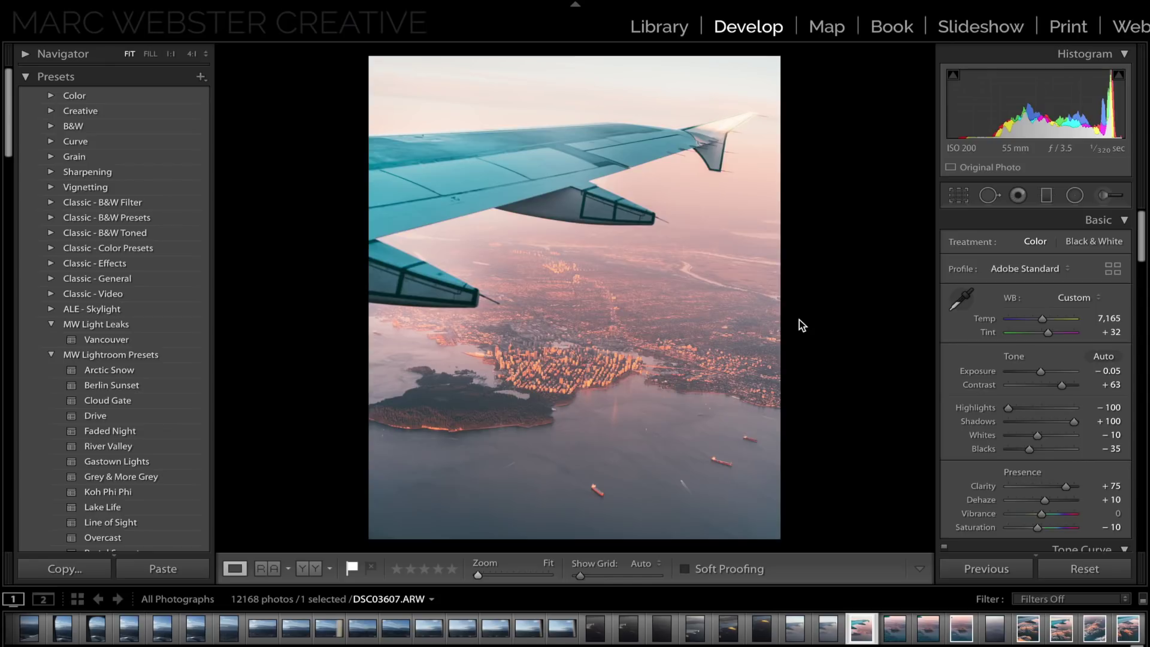
Copy the wing photo's develop settings and paste them onto the aerial photo DSC03611
key("super+shift+c")
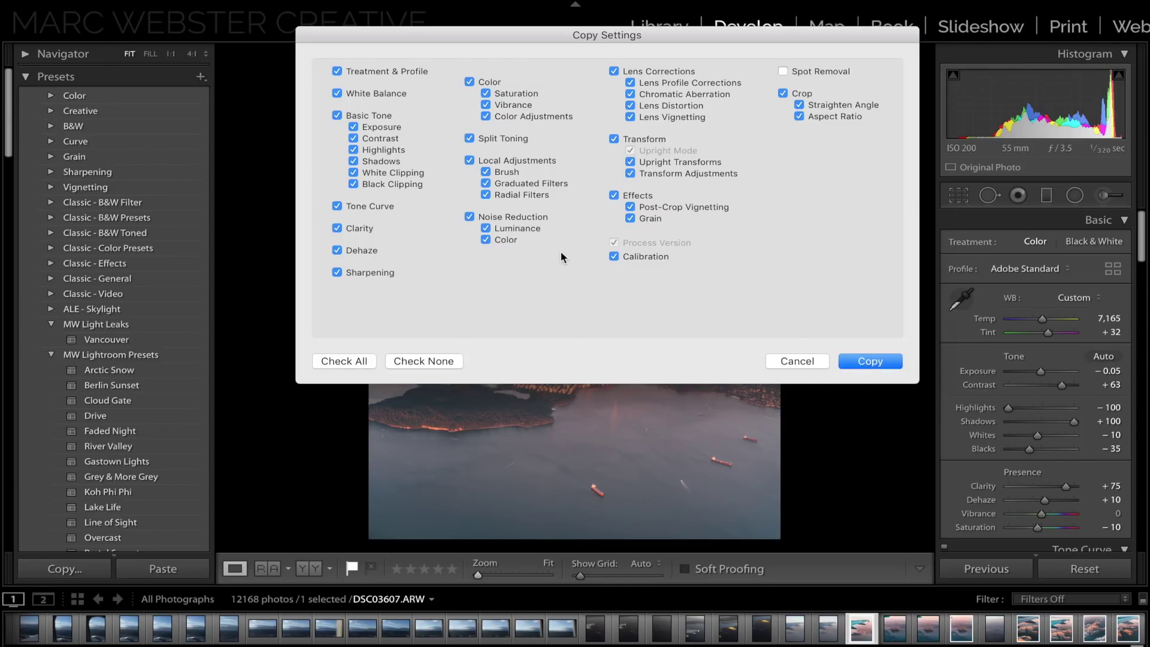
key("Return")
key("Right")
key("Right")
key("Right")
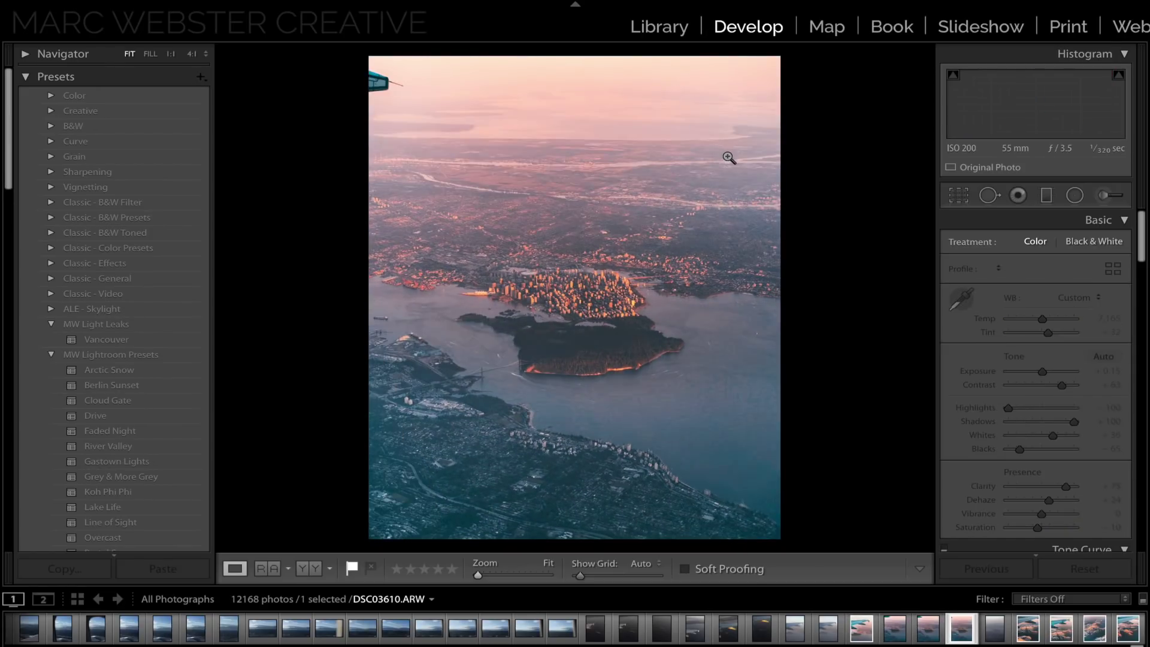
key("Right")
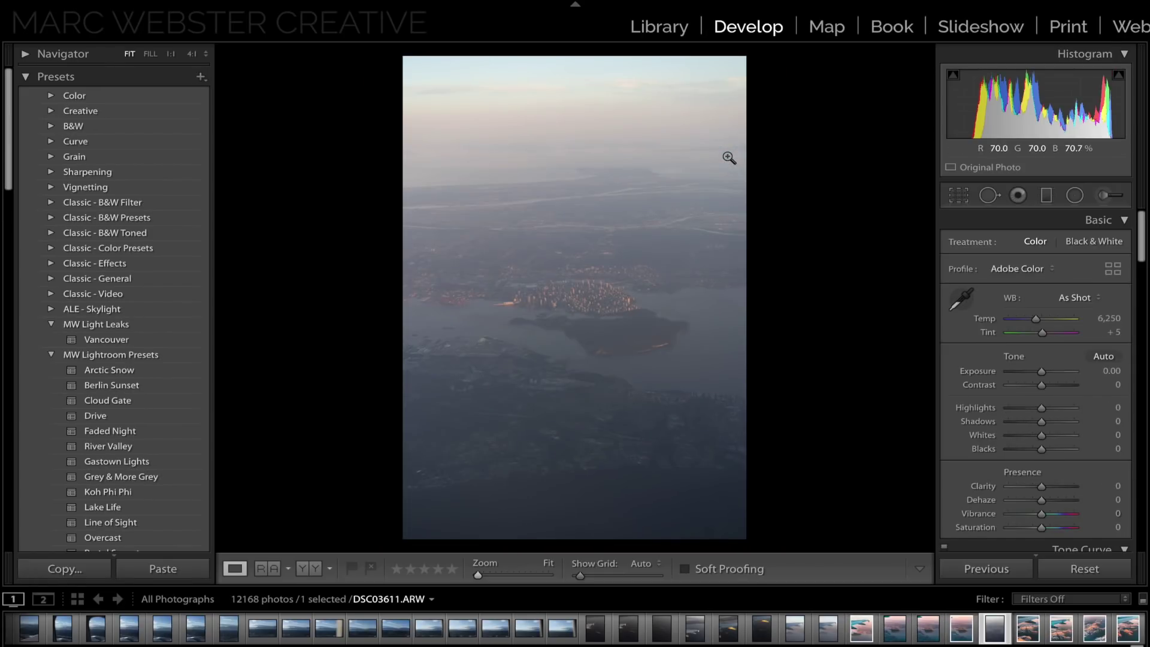
key("shift")
key("ctrl+shift+v")
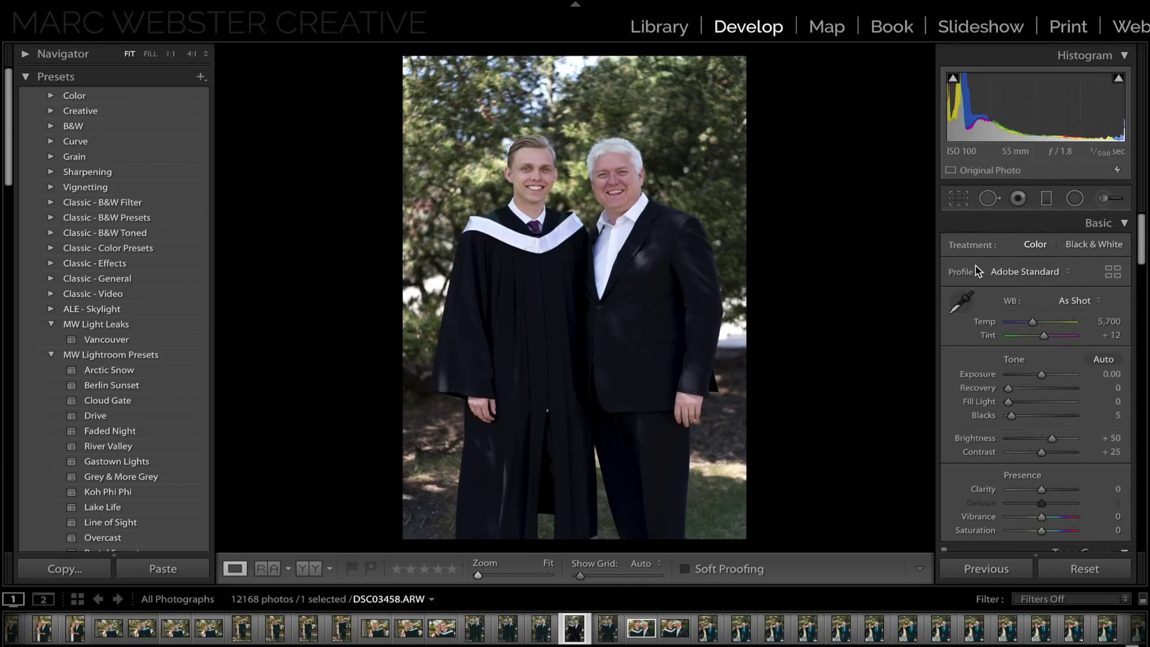
Try the Adobe Color and Adobe Landscape profiles, then apply Adobe Portrait
left_click(1026, 272)
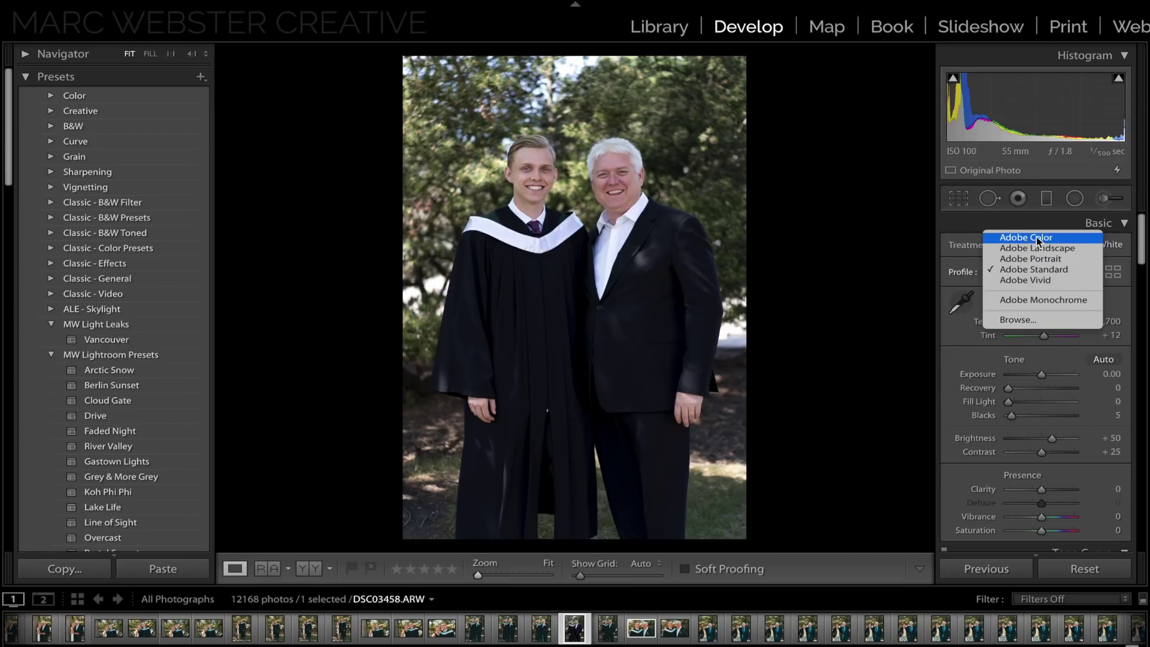
left_click(1036, 236)
left_click(1027, 266)
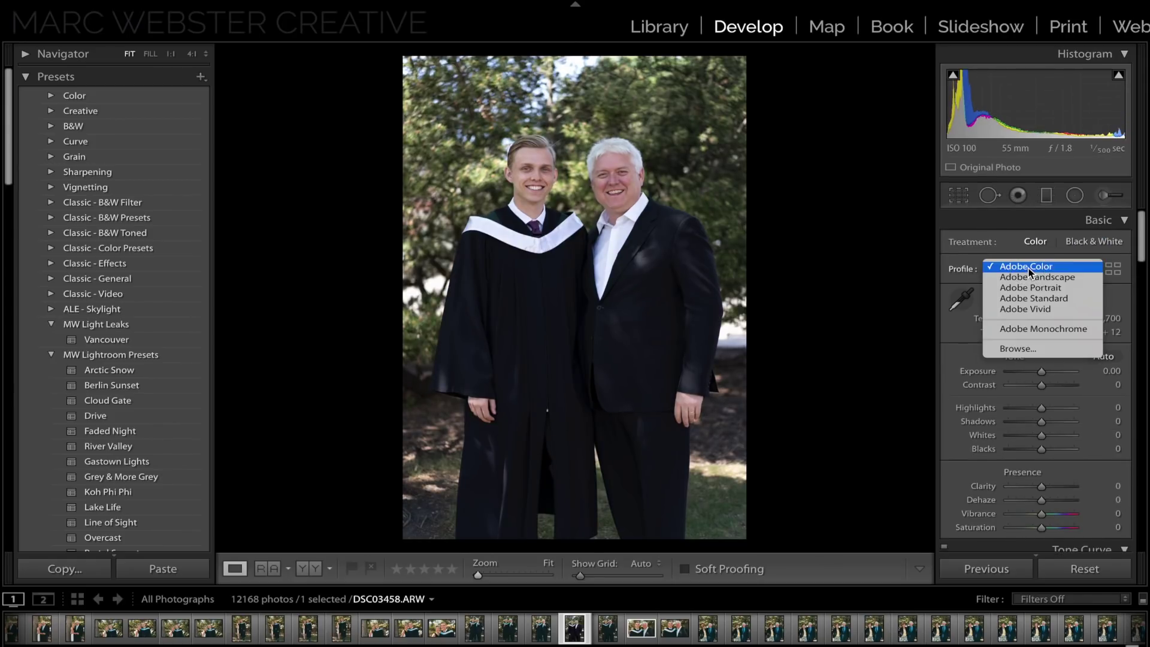
left_click(1021, 280)
left_click(1015, 269)
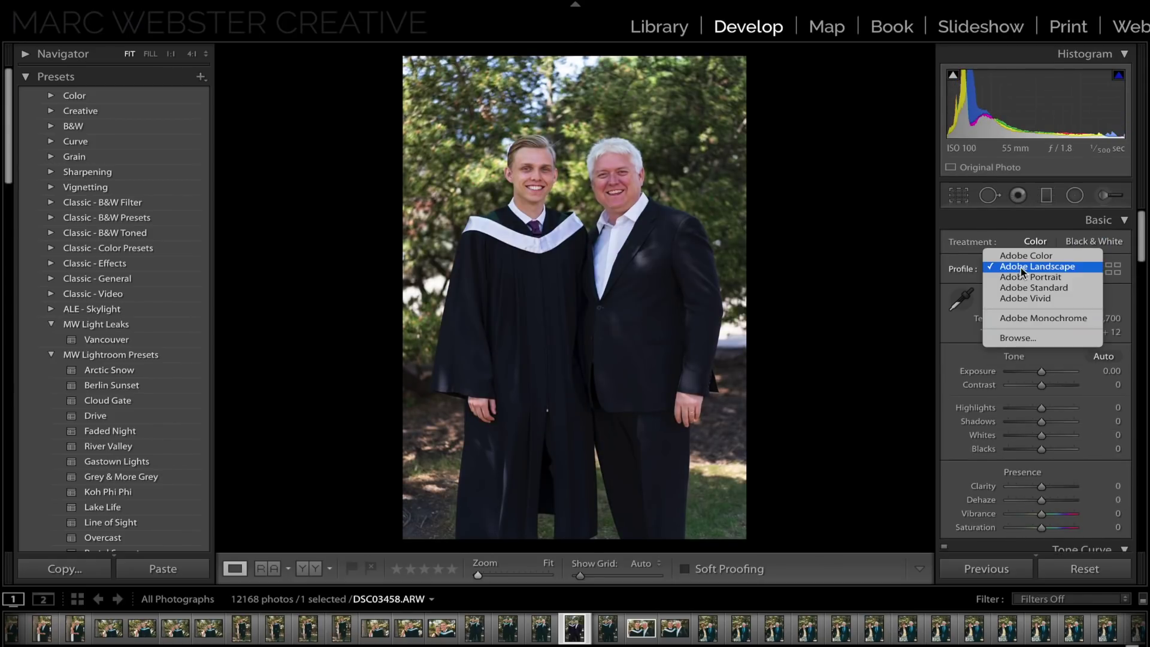
left_click(1026, 278)
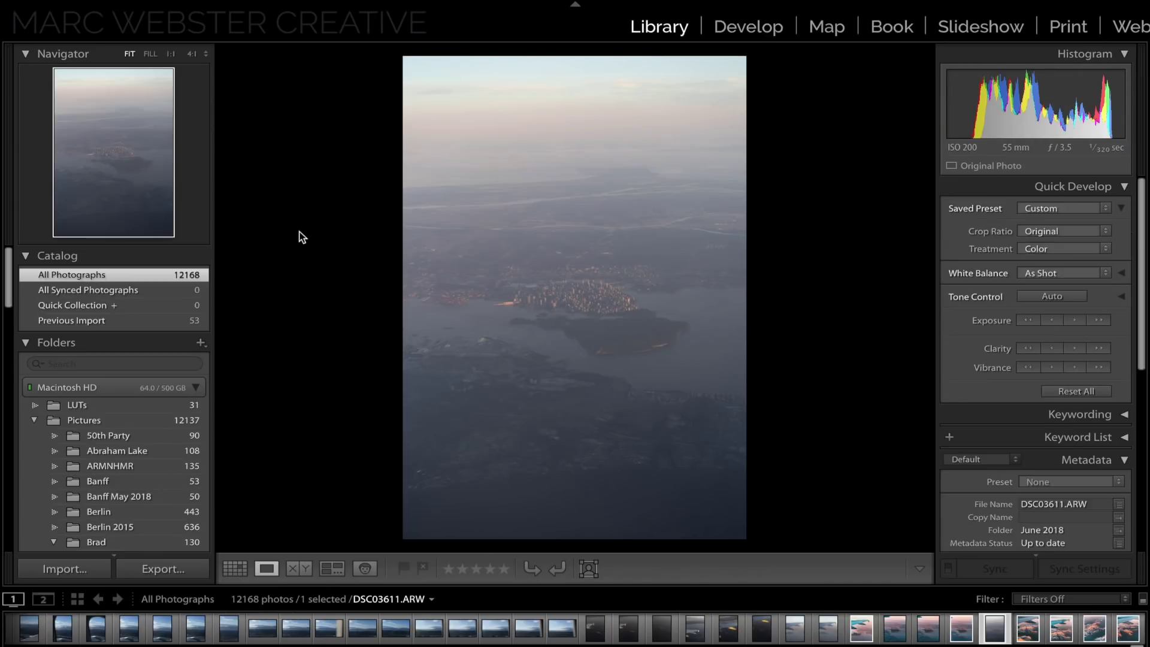
Launch The Fader from File > Plug-in Extras and choose the Overcast preset
left_click(127, 5)
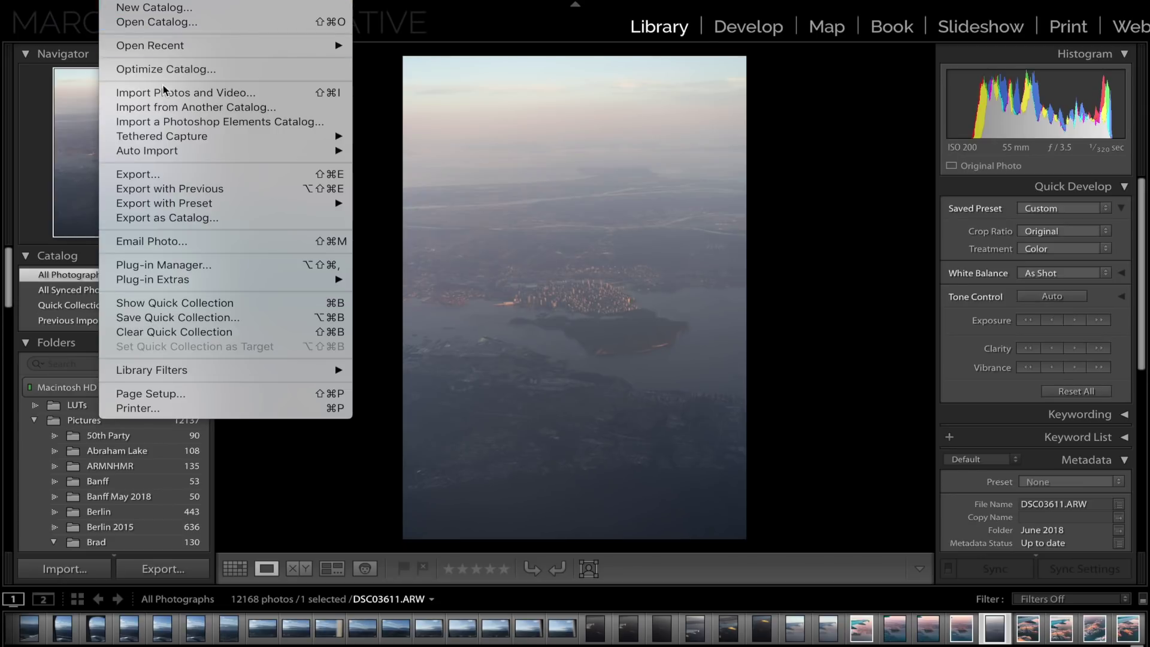
mouse_move(232, 283)
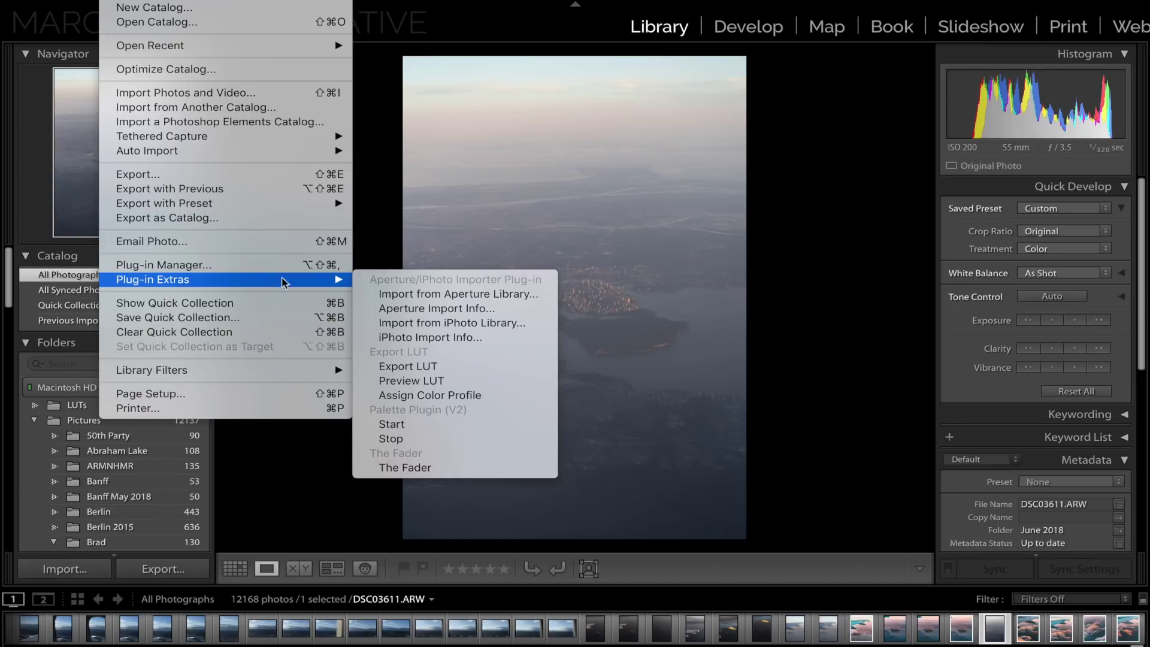
left_click(417, 467)
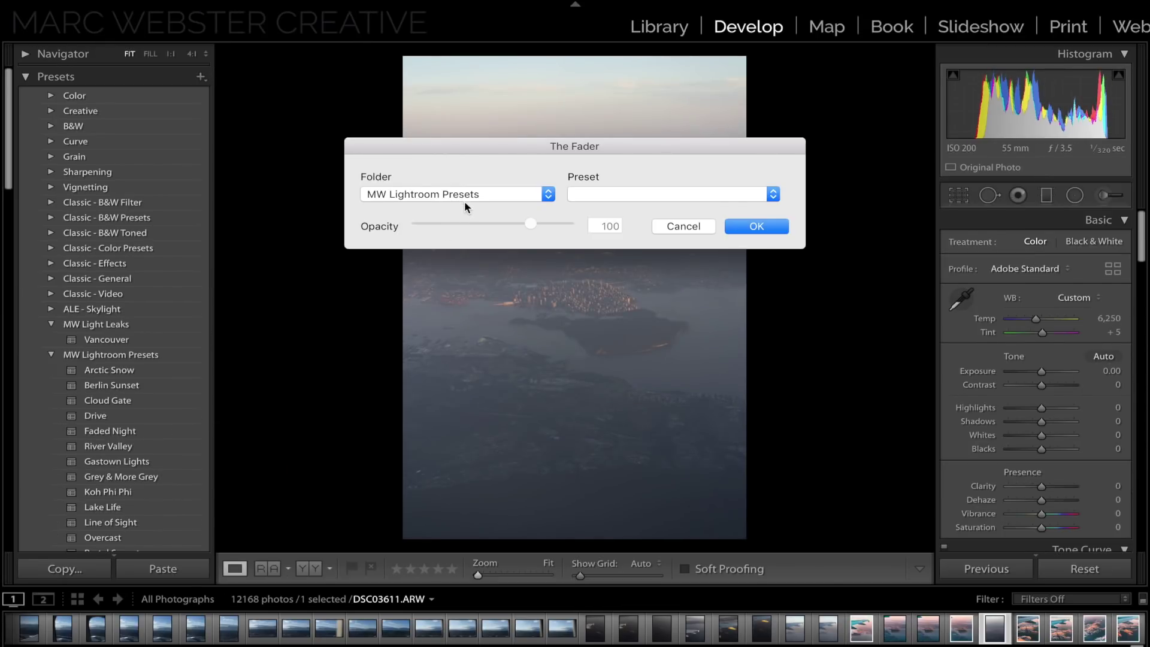
left_click(609, 197)
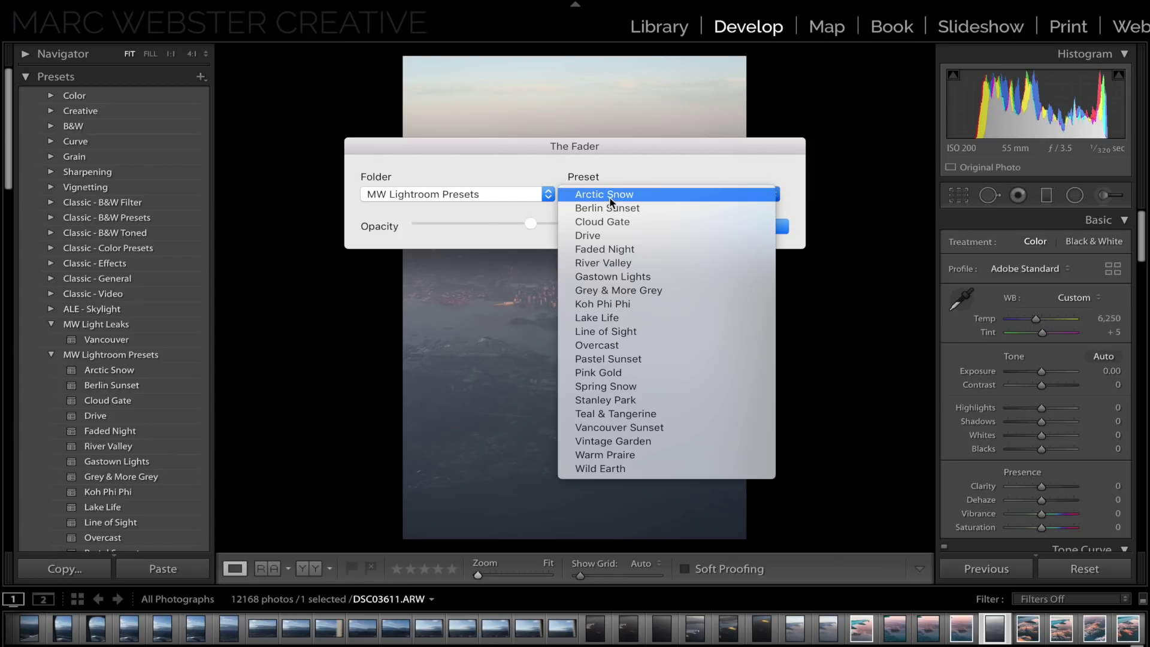
left_click(635, 348)
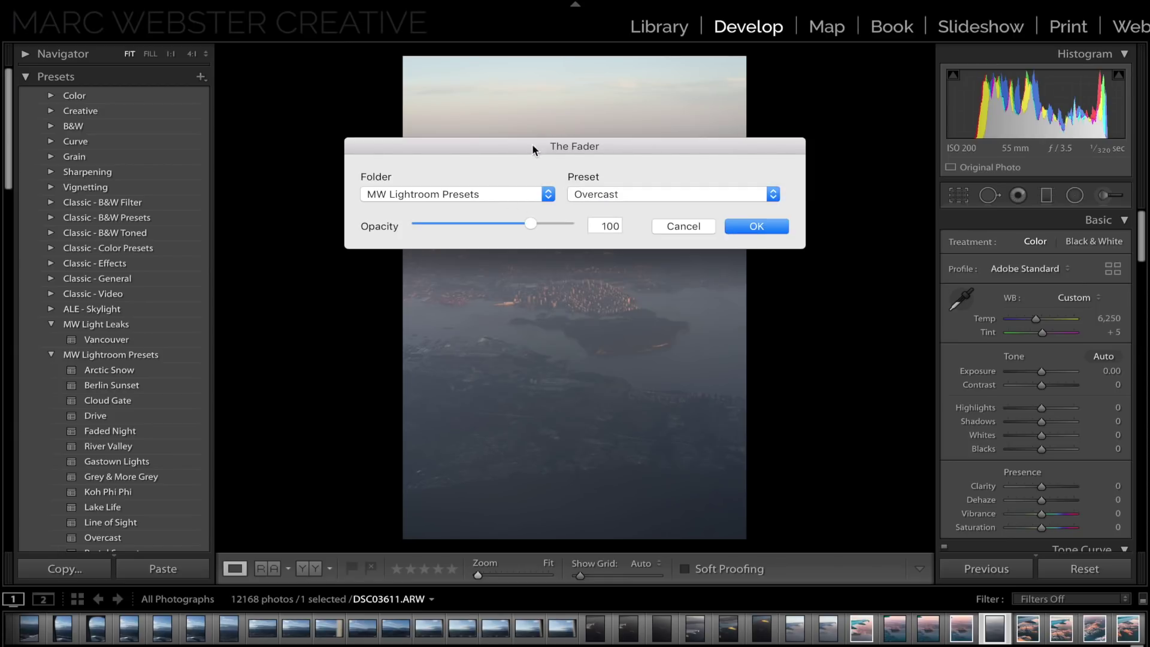
Raise the Overcast preset's strength to 141
left_click_drag(539, 154, 184, 131)
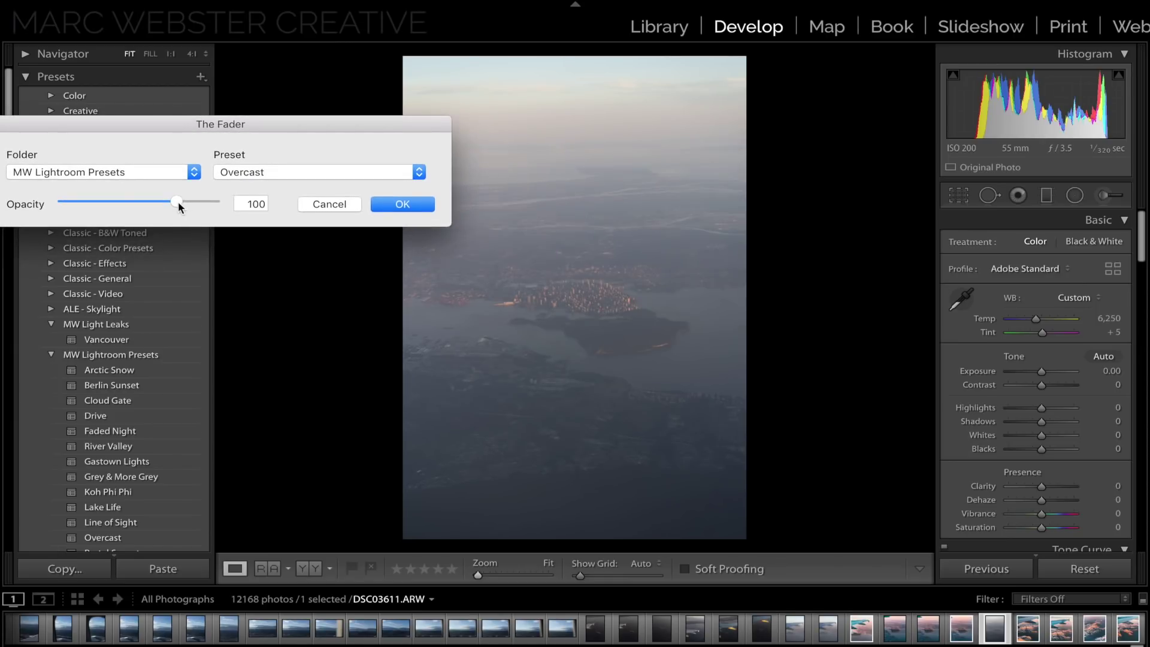
left_click_drag(178, 202, 217, 207)
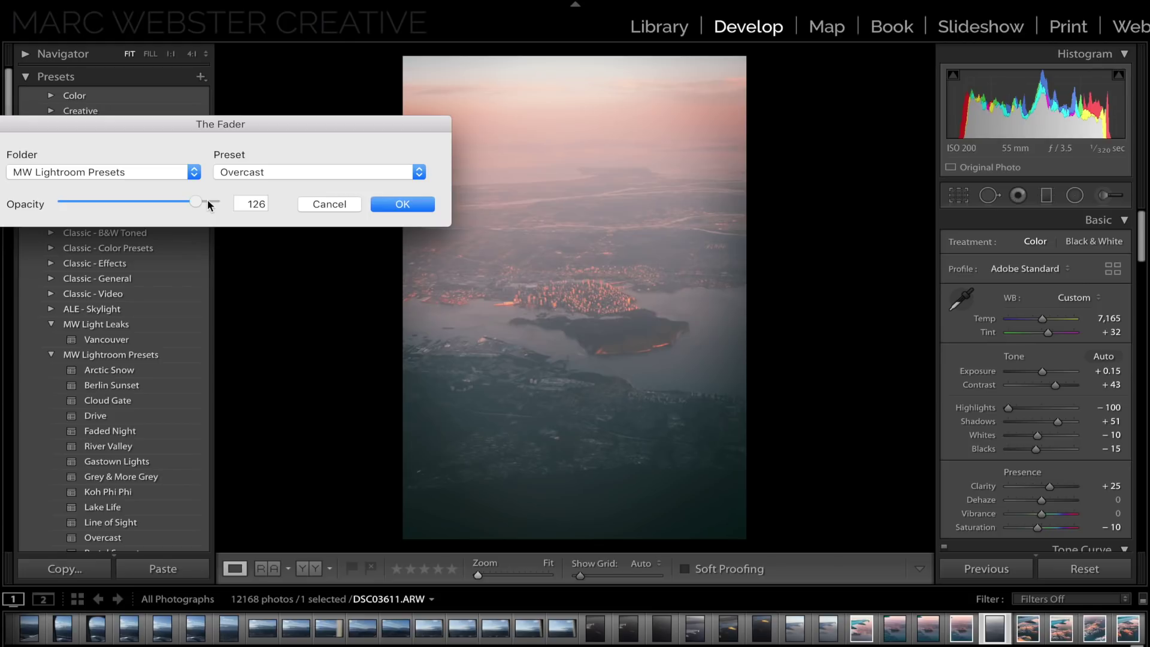
left_click(207, 201)
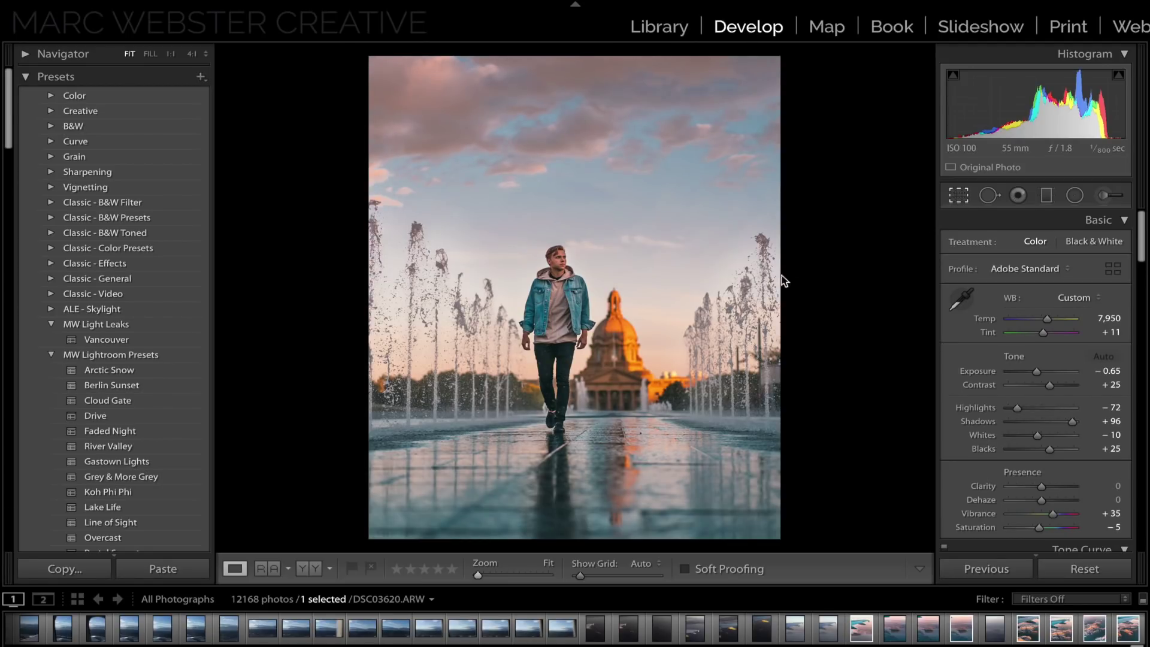
Level the fountain plaza's horizon with the Straighten tool, apply the crop, and compare before/after
left_click(955, 198)
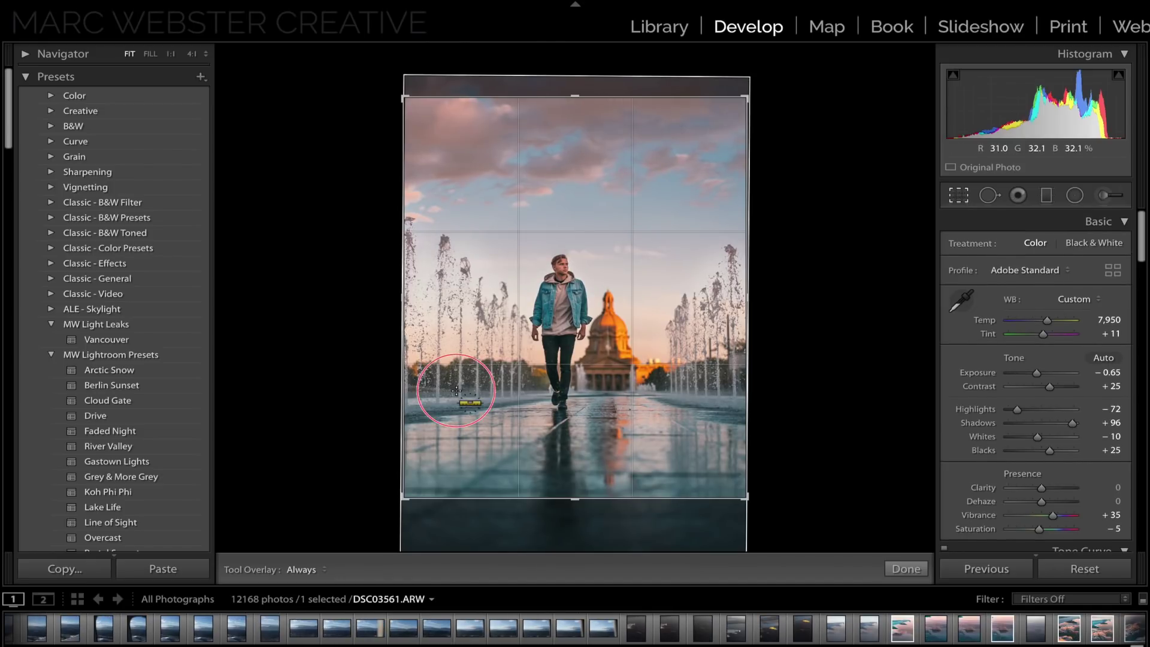
left_click_drag(456, 391, 687, 390)
key("Return")
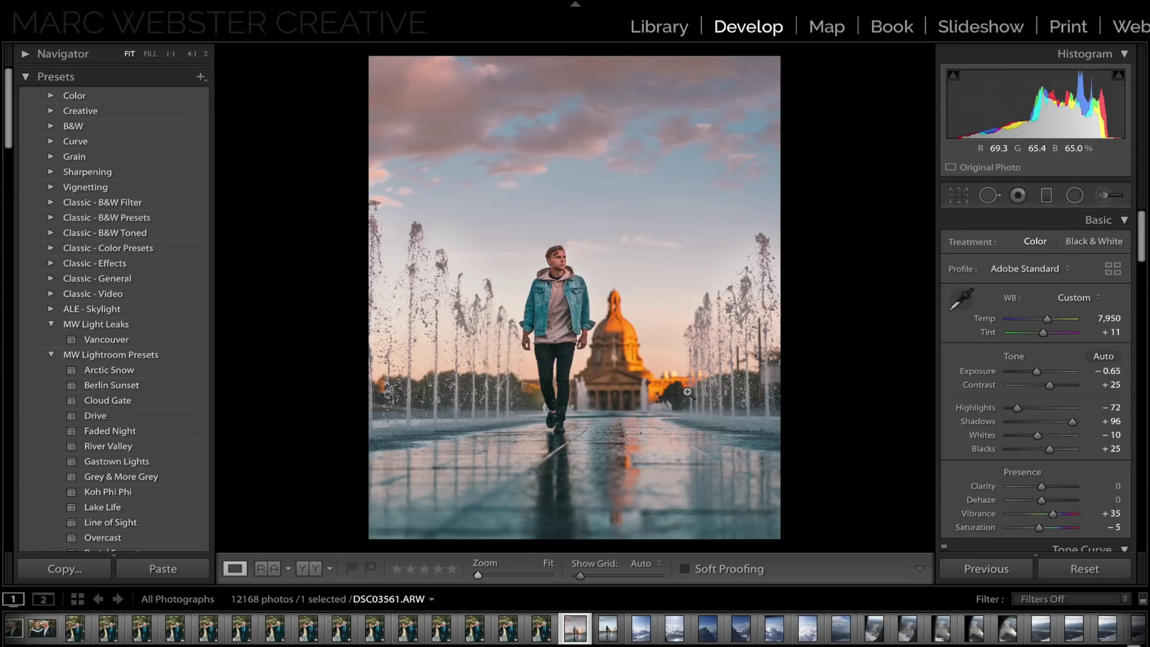
key("backslash")
key("backslash")
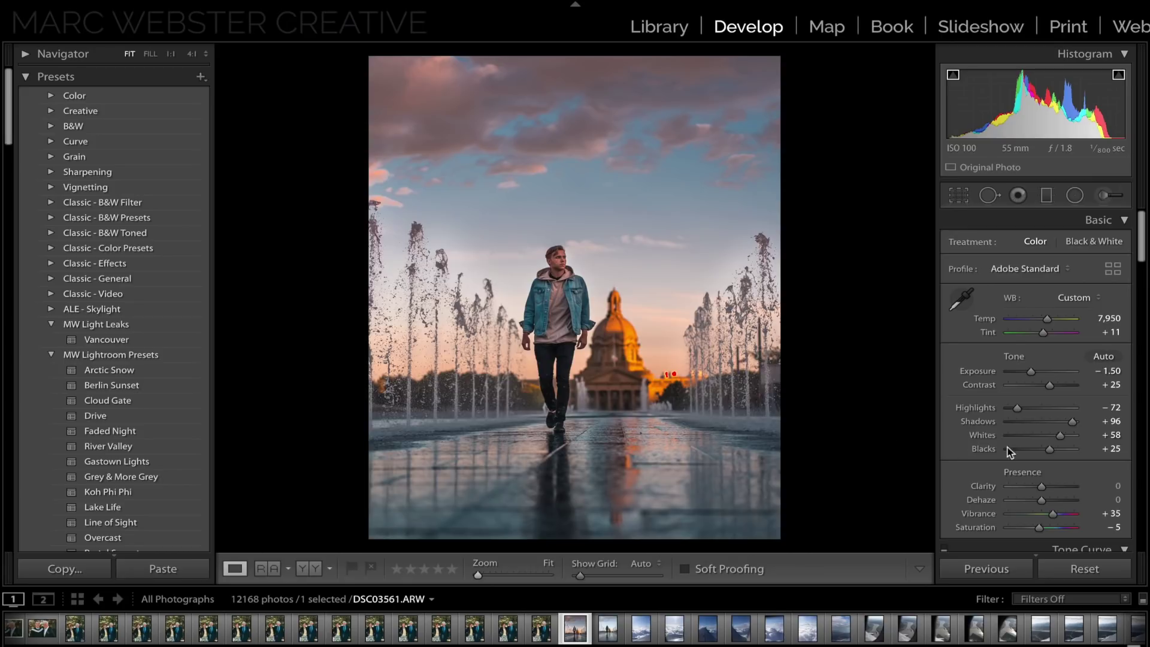
Raise the fountain portrait's Whites to +77
mouse_move(1061, 436)
left_mouse_down()
mouse_move(1073, 439)
mouse_move(1019, 453)
mouse_move(1067, 437)
left_mouse_up()
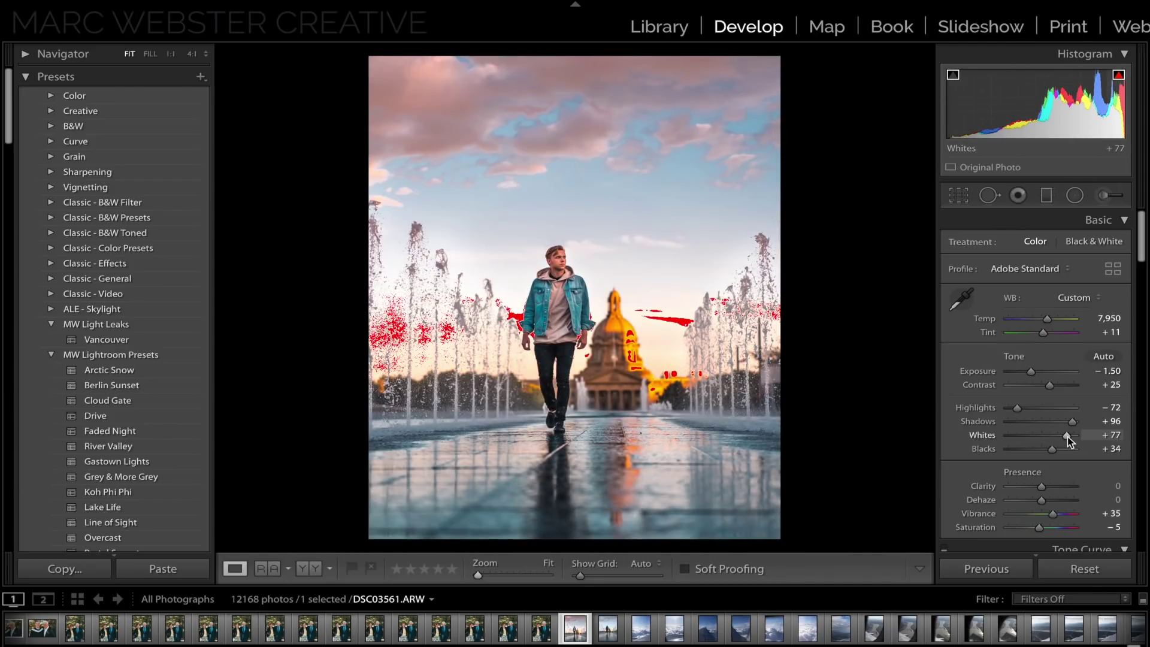